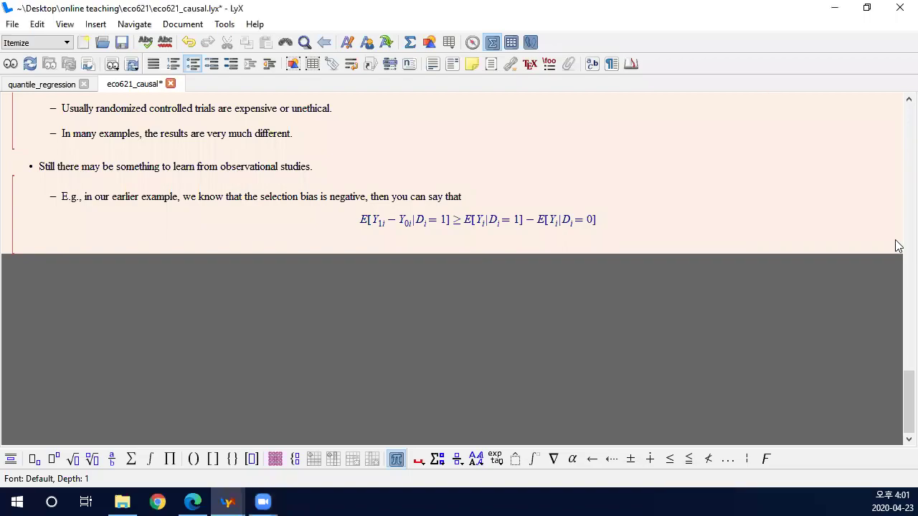
# - Add an empty top-level bullet below the selection-bias inequality at the end of eco621_causal
pyautogui.press('Return')
pyautogui.hotkey('shift', 'Tab')
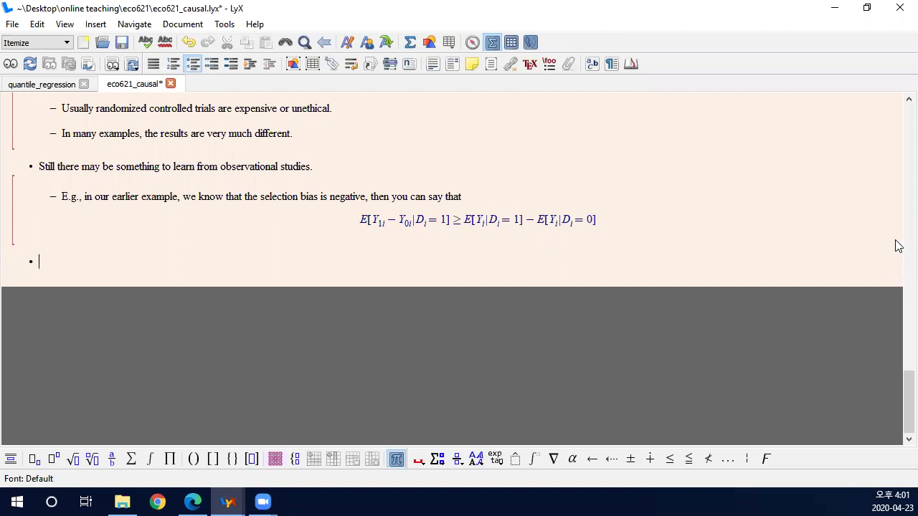
pyautogui.scroll(8, 536, 223)
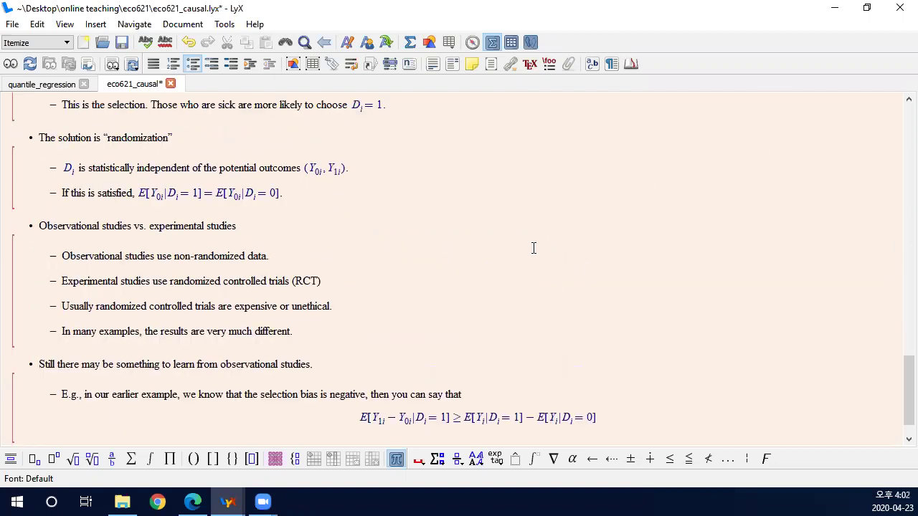
pyautogui.scroll(3, 534, 248)
pyautogui.scroll(-6, 533, 248)
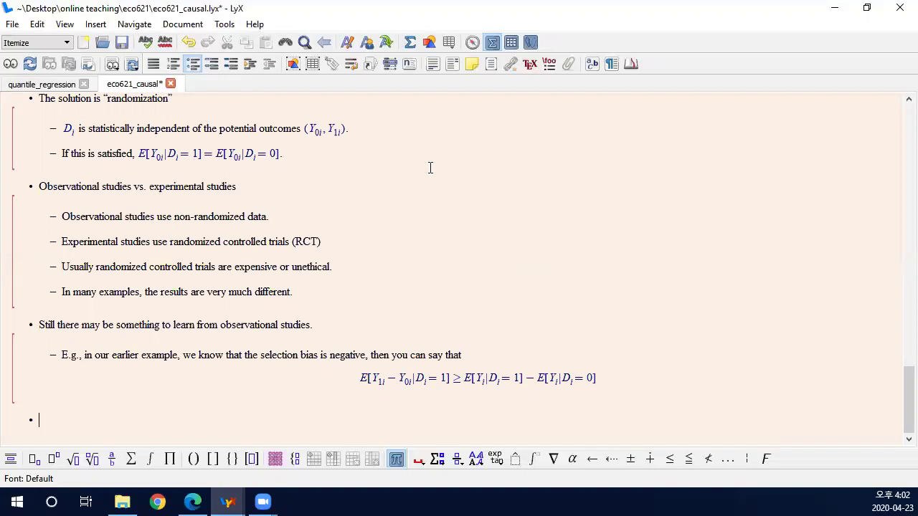
# - Add a Section heading 'Approach 1) Conditional Independence Assumption' followed by an empty bullet item
pyautogui.click(29, 42)
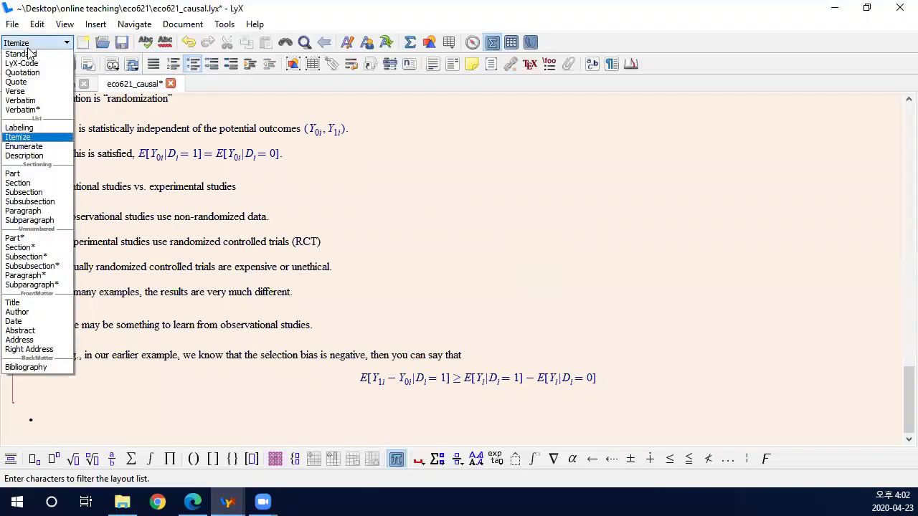
pyautogui.click(70, 184)
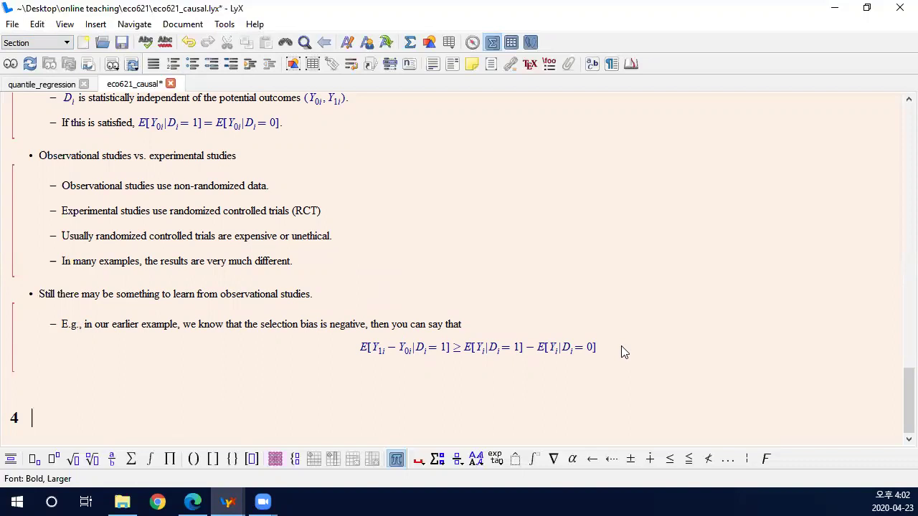
pyautogui.write('Approach 1) ')
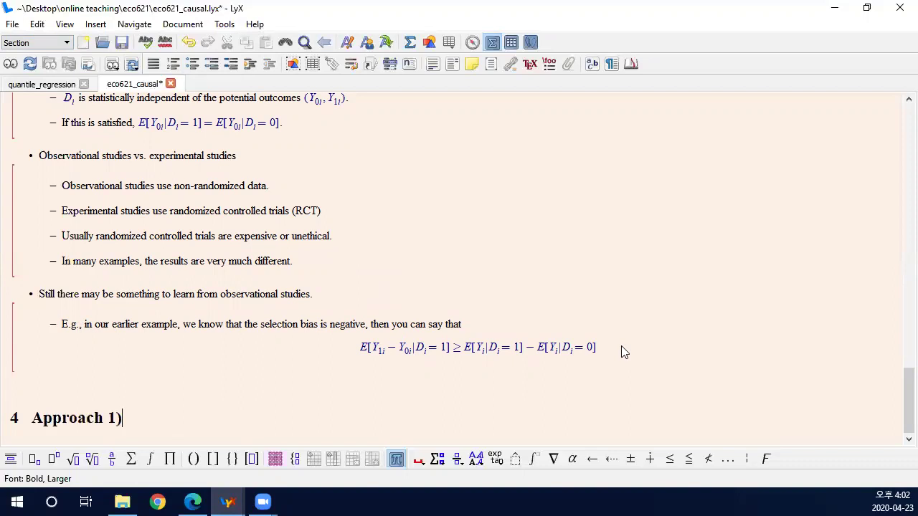
pyautogui.write('Conditional Independen')
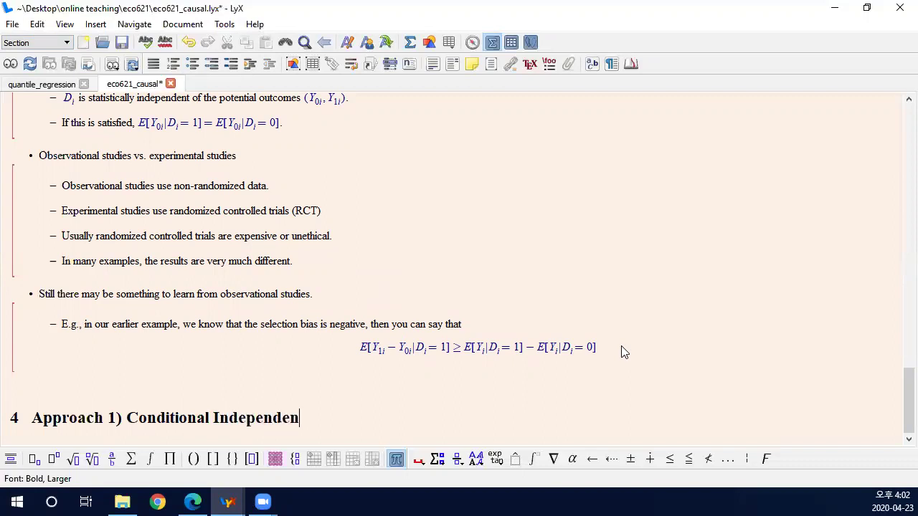
pyautogui.write('ce Assumption')
pyautogui.press('Return')
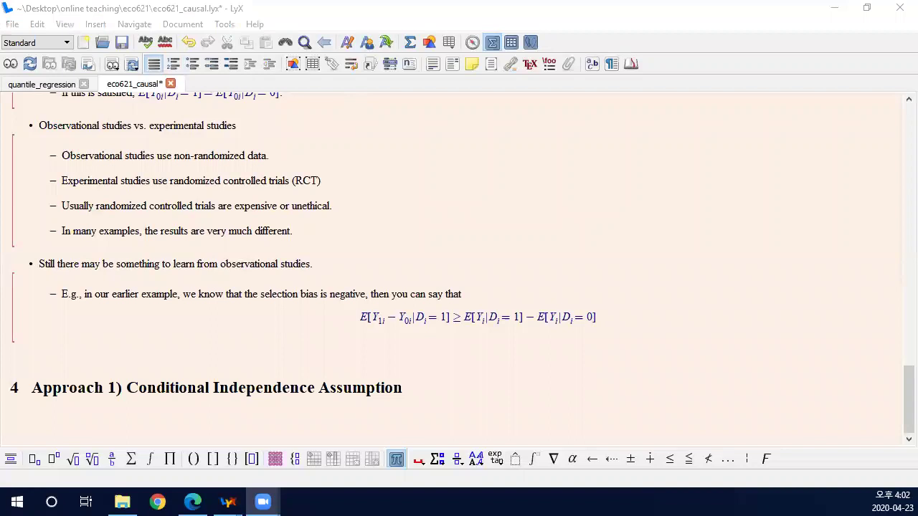
pyautogui.click(192, 63)
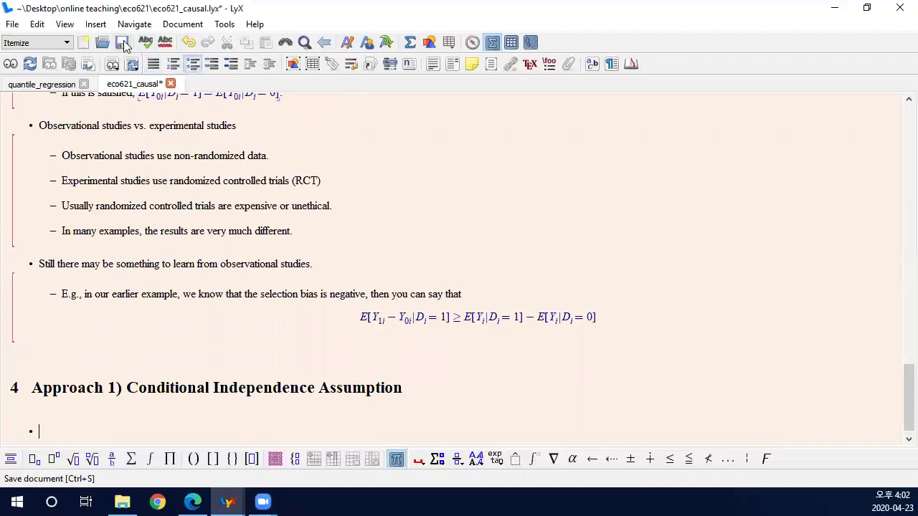
# - Save the document and begin the bullet with 'We have covariates X_i' using inline math
pyautogui.click(123, 42)
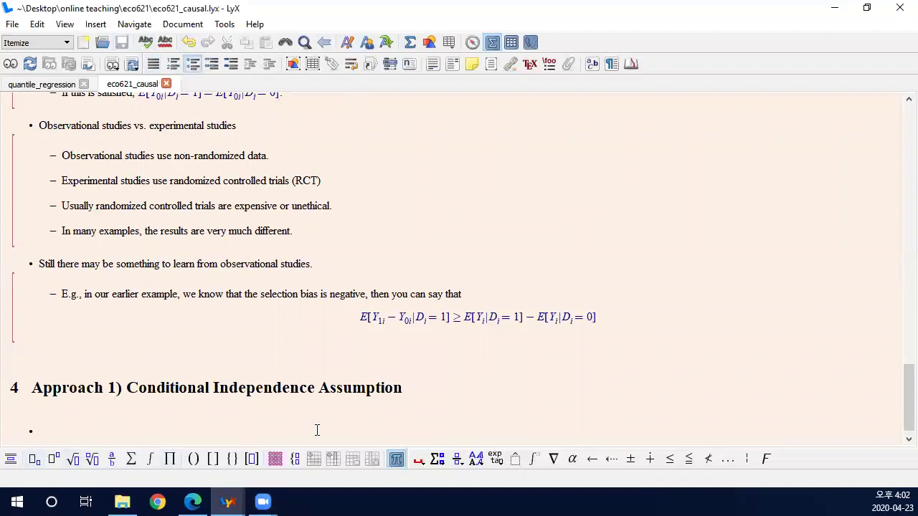
pyautogui.write('We have adid')
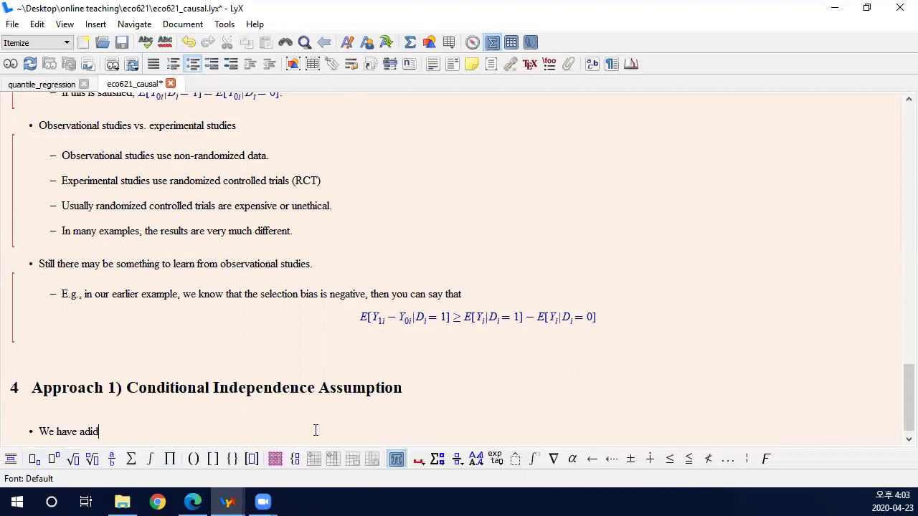
pyautogui.press('BackSpace')
pyautogui.press('BackSpace')
pyautogui.press('BackSpace')
pyautogui.press('BackSpace')
pyautogui.write('covariates')
pyautogui.hotkey('ctrl', 'm')
pyautogui.write('X')
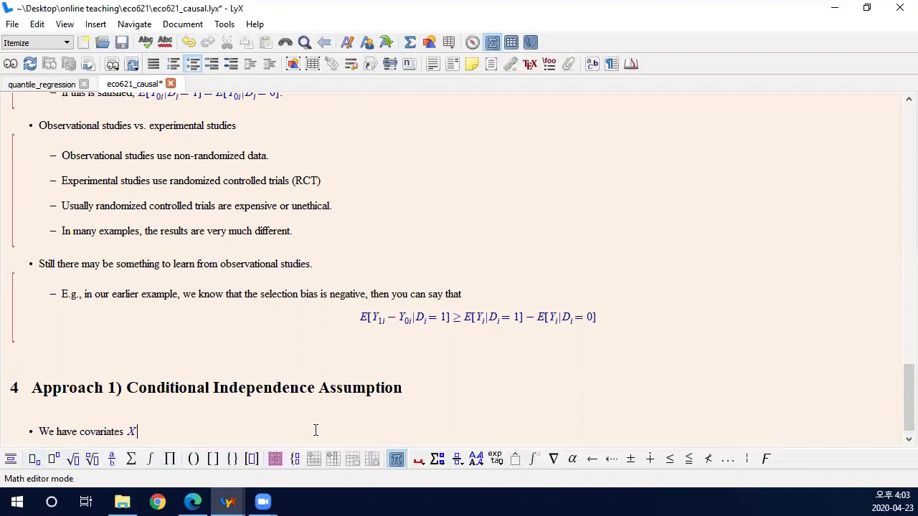
pyautogui.write('_i')
pyautogui.press('Right')
pyautogui.press('Right')
# - Finish the sentence with 'in addition to D_i and Y_i.' as inline math
pyautogui.write('in addition to')
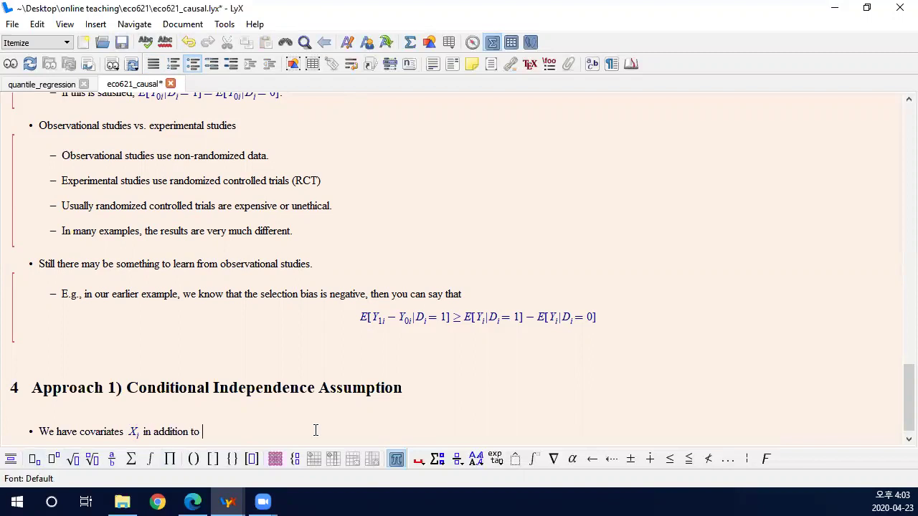
pyautogui.hotkey('ctrl', 'm')
pyautogui.write('D_i')
pyautogui.press('Right')
pyautogui.press('Right')
pyautogui.write('and')
pyautogui.hotkey('ctrl', 'm')
pyautogui.write('Y')
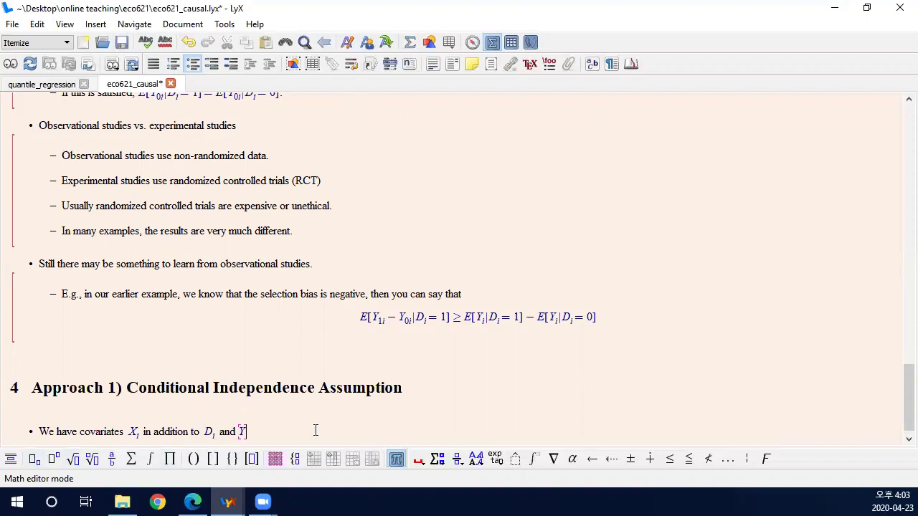
pyautogui.write('_i.')
pyautogui.press('Right')
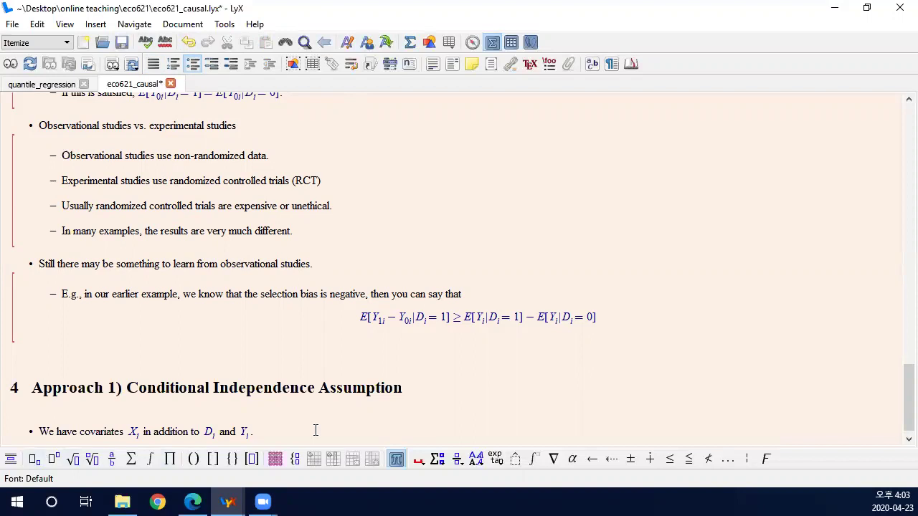
# - Add an indented sub-item reading 'Conditional independence assumption'
pyautogui.press('Return')
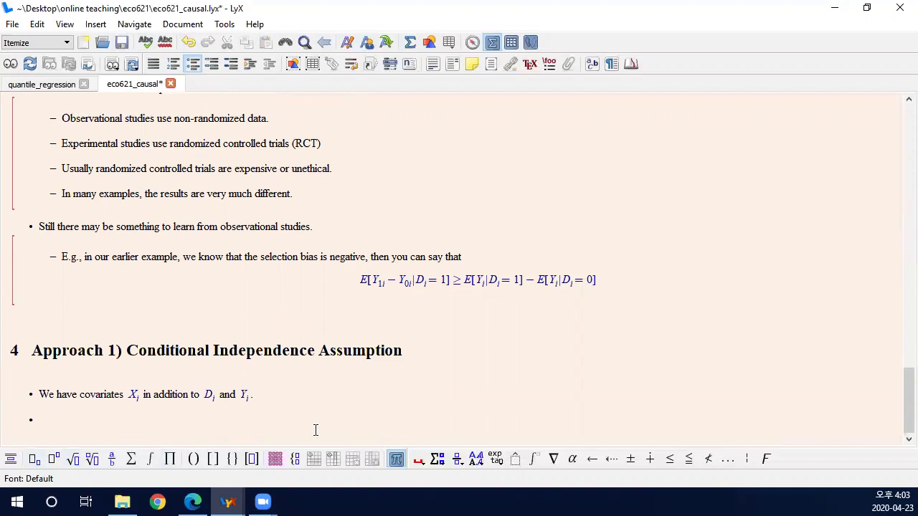
pyautogui.press('Tab')
pyautogui.write('If')
pyautogui.hotkey('ctrl', 'm')
pyautogui.write('D_i')
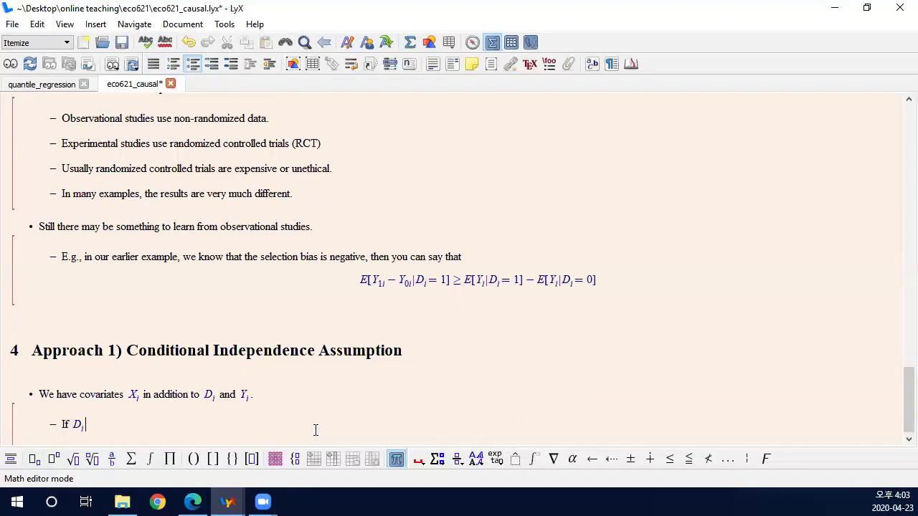
pyautogui.press('BackSpace')
pyautogui.press('BackSpace')
pyautogui.press('BackSpace')
pyautogui.press('BackSpace')
pyautogui.press('BackSpace')
pyautogui.press('BackSpace')
pyautogui.write('Conditional ind')
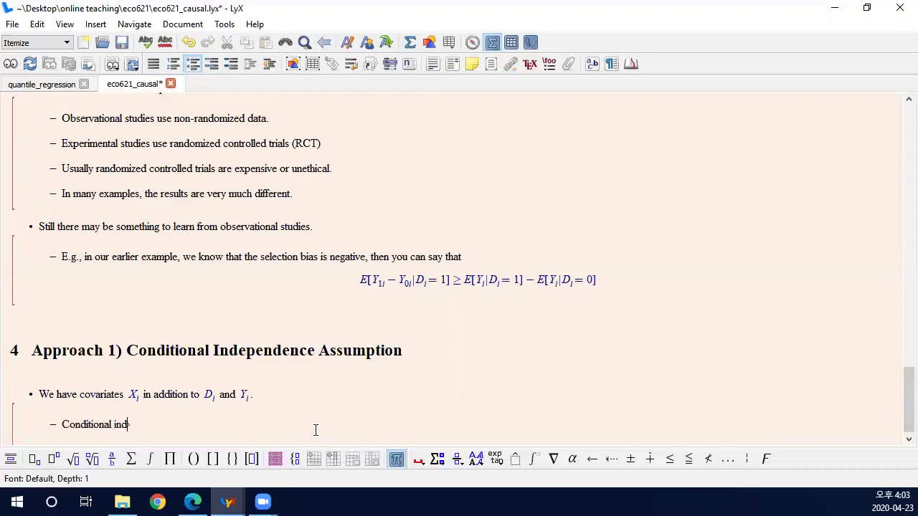
pyautogui.write('ependence assumption')
pyautogui.hotkey('ctrl', 'shift', 'm')
pyautogui.write('D_i')
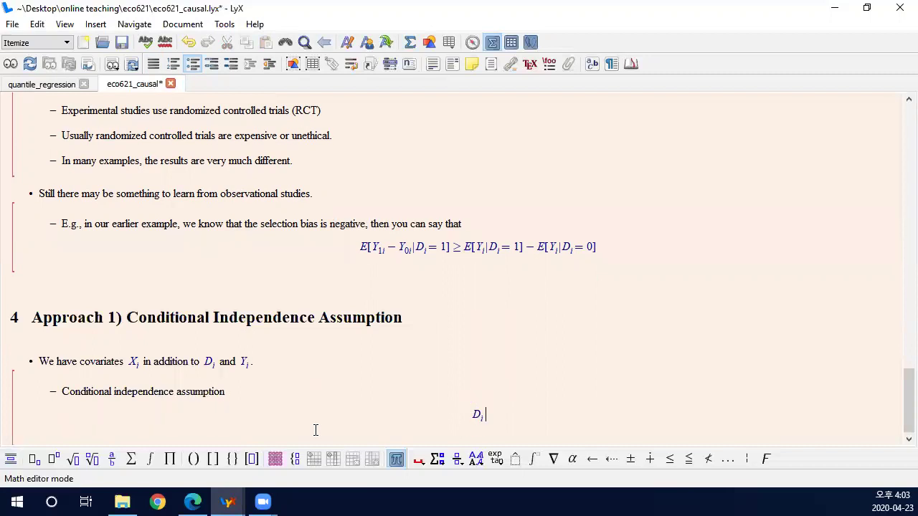
pyautogui.press('Right')
pyautogui.write('is')
pyautogui.press('BackSpace')
pyautogui.press('BackSpace')
pyautogui.press('BackSpace')
pyautogui.press('BackSpace')
pyautogui.press('BackSpace')
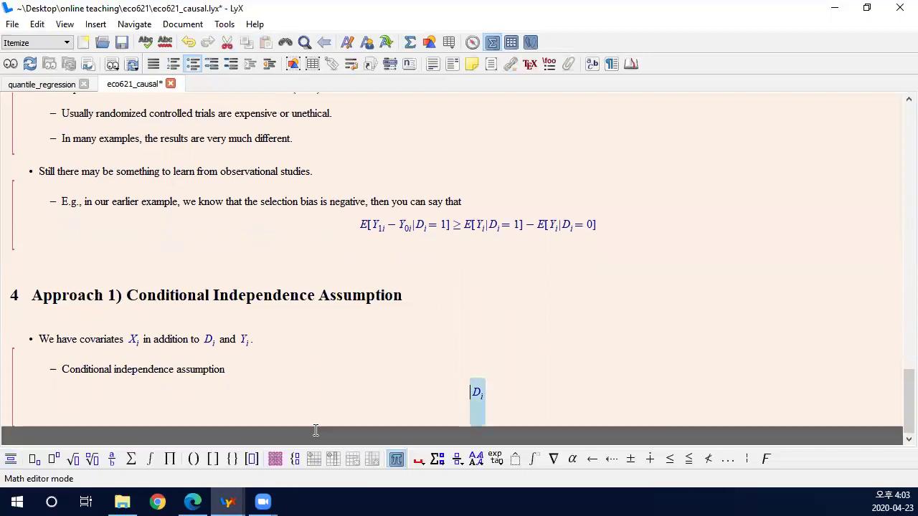
# - Start the next sub-item 'D_i is statistically independent of (Y_{0i},Y_{1i})' with inline math
pyautogui.press('Return')
pyautogui.hotkey('ctrl', 'm')
pyautogui.write('D_i')
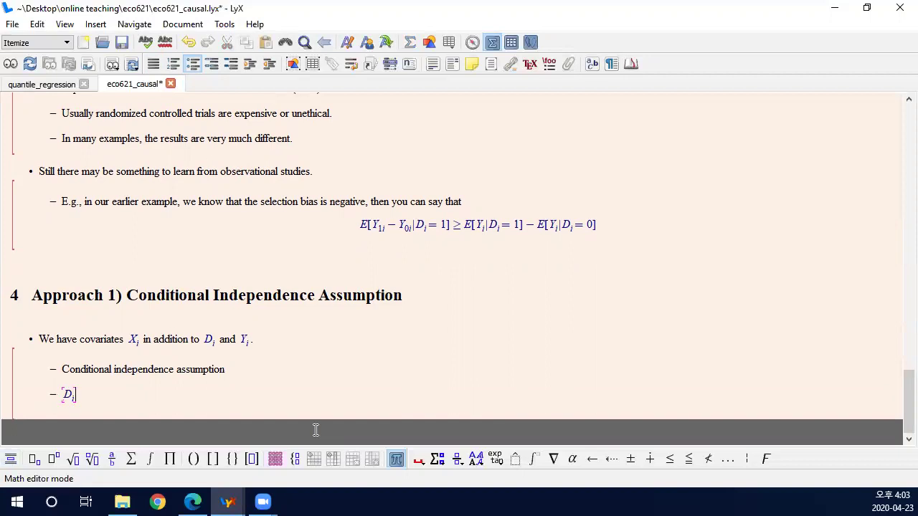
pyautogui.press('Right')
pyautogui.write('is statist')
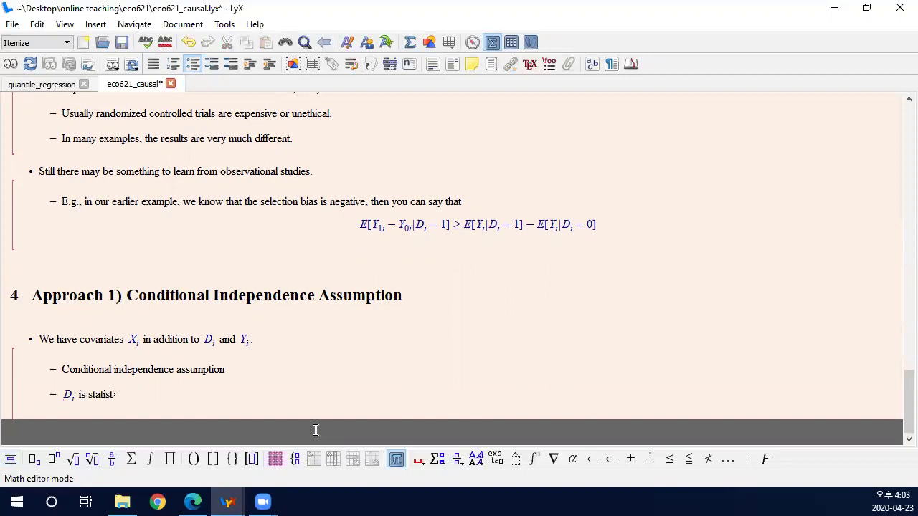
pyautogui.write('ically independent of')
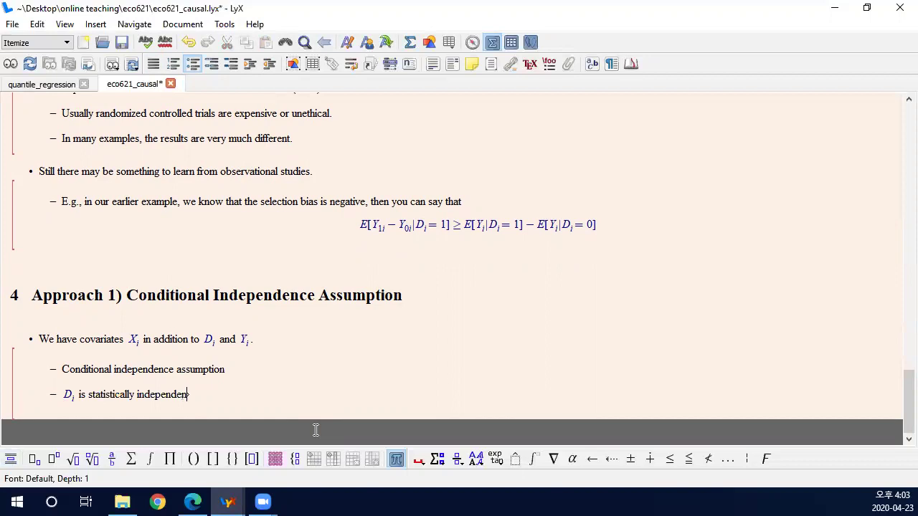
pyautogui.hotkey('ctrl', 'm')
pyautogui.write('(Y_{0i')
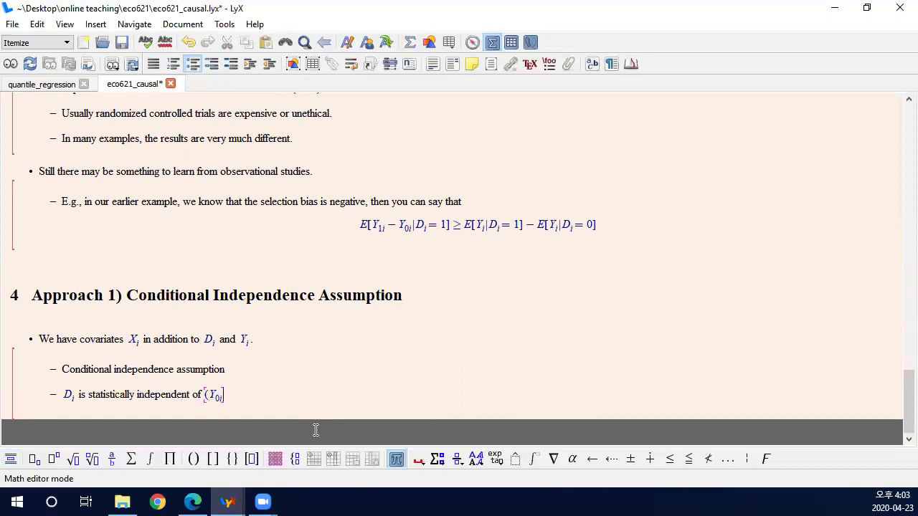
pyautogui.press('Right')
pyautogui.write(',Y_{1i')
pyautogui.press('Right')
pyautogui.write(')')
pyautogui.press('Right')
# - Complete it with 'conditional on X_i almost surely.' and open an empty sub-item
pyautogui.write('conditional on mX')
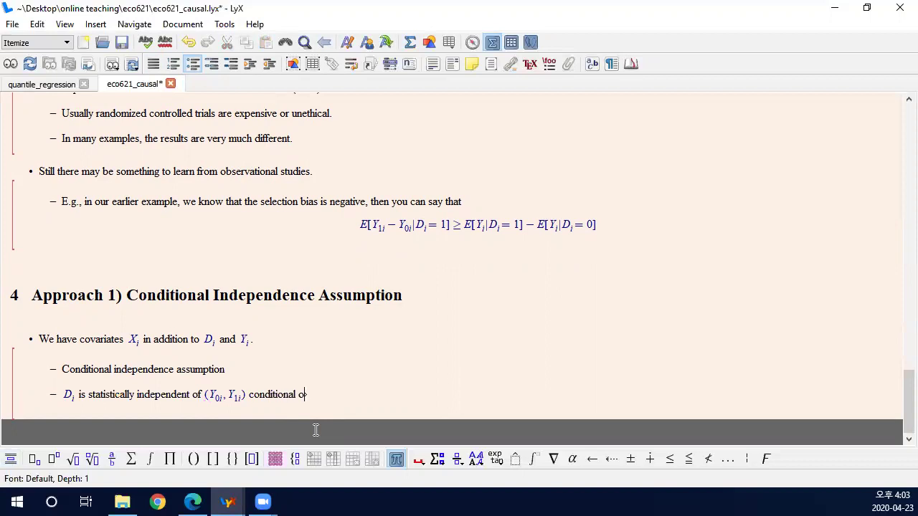
pyautogui.press('BackSpace')
pyautogui.press('BackSpace')
pyautogui.hotkey('ctrl', 'm')
pyautogui.write('X_i')
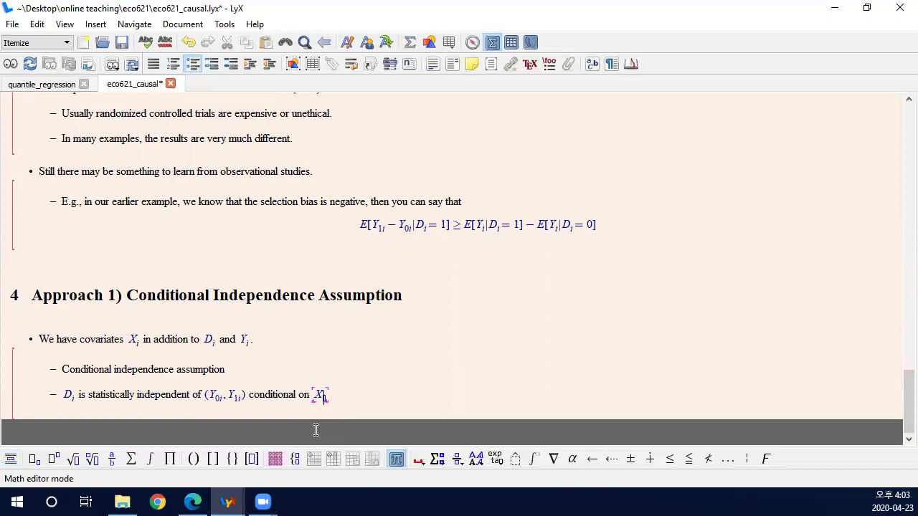
pyautogui.press('Right')
pyautogui.write('almost surely.')
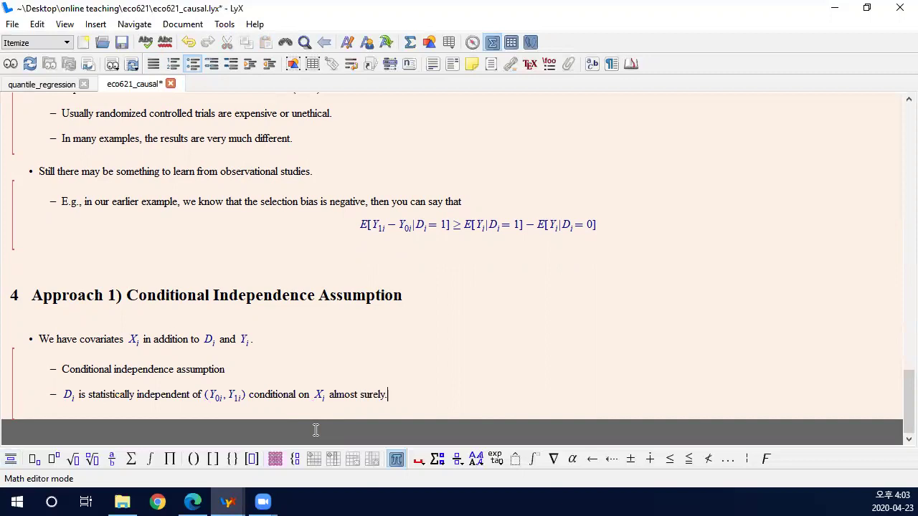
pyautogui.press('Return')
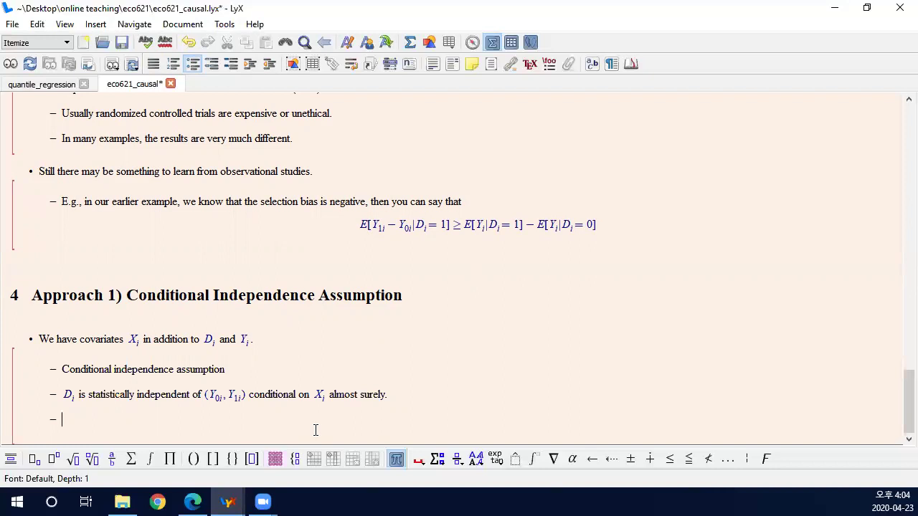
# - Type 'This assumption is also known as "selection on observables", "unconfoundedness", "conditional ignorability"'
pyautogui.write('This assumption is also known as')
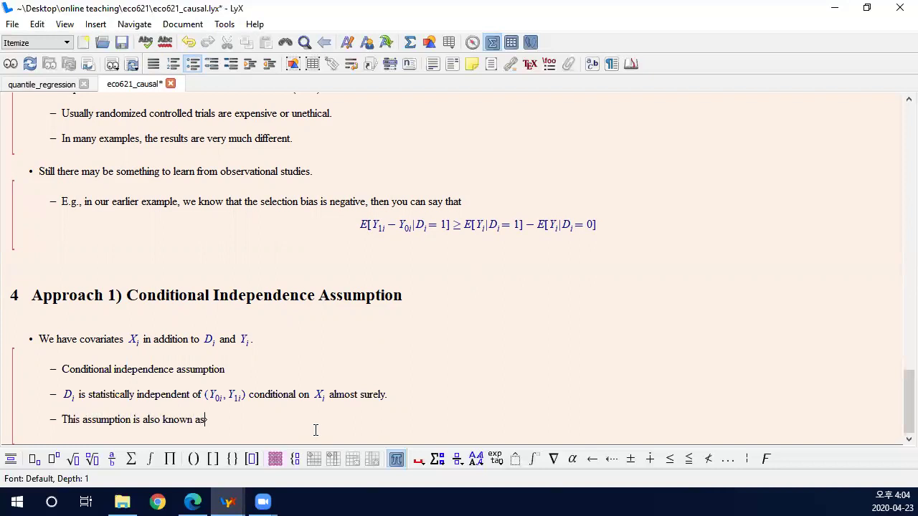
pyautogui.write(' "selection on observables"')
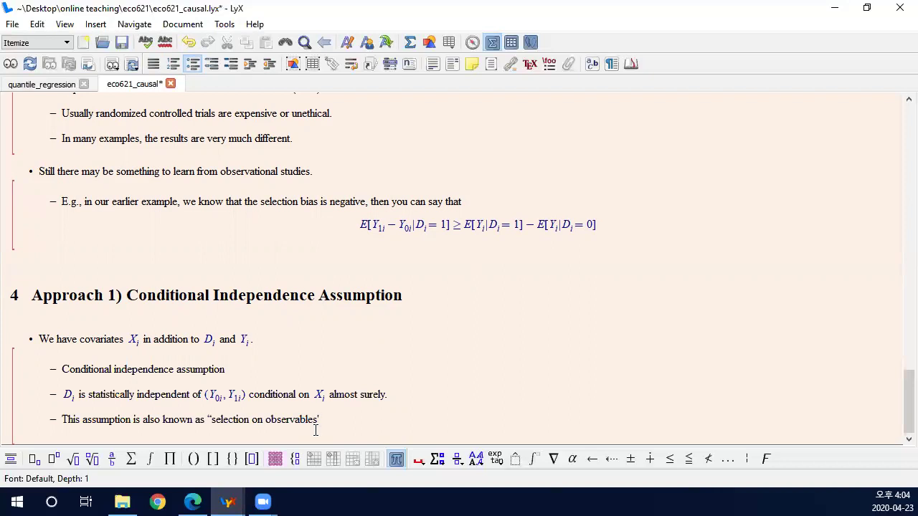
pyautogui.write('. ')
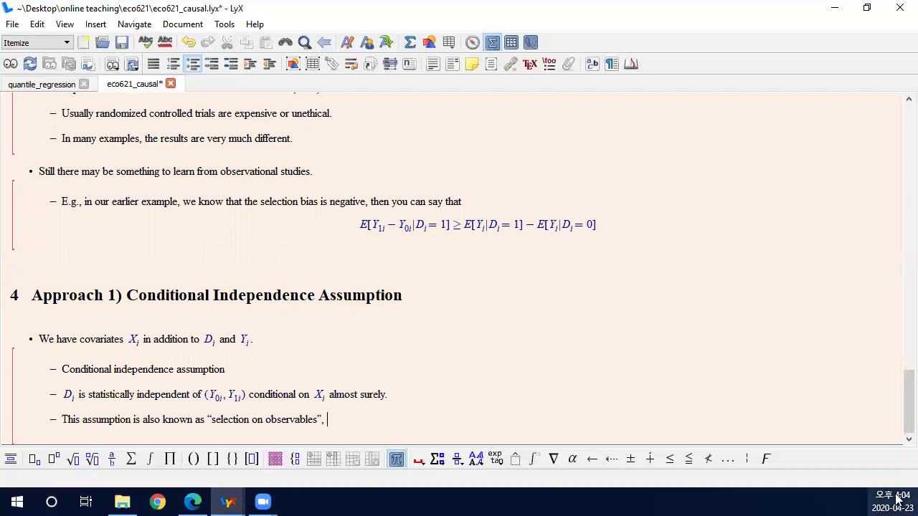
pyautogui.write('"unco')
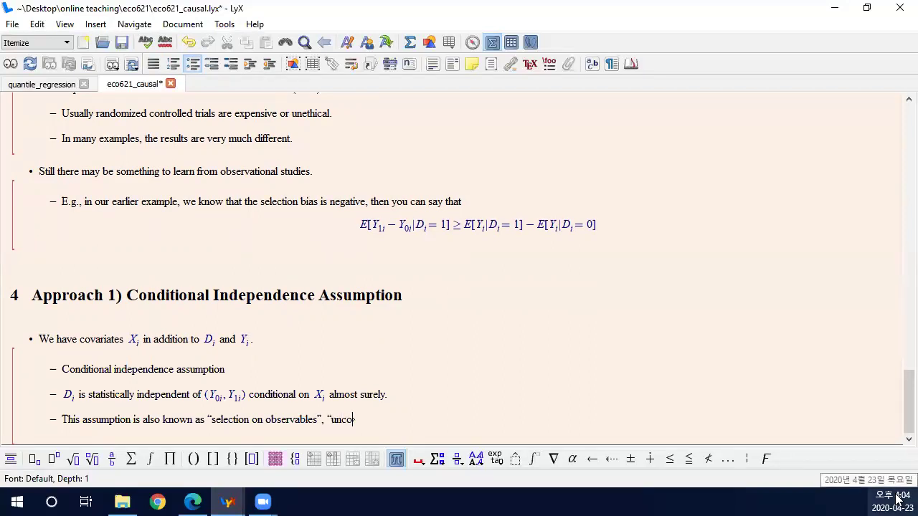
pyautogui.write('nfoundedness"')
pyautogui.press('BackSpace')
pyautogui.write(',')
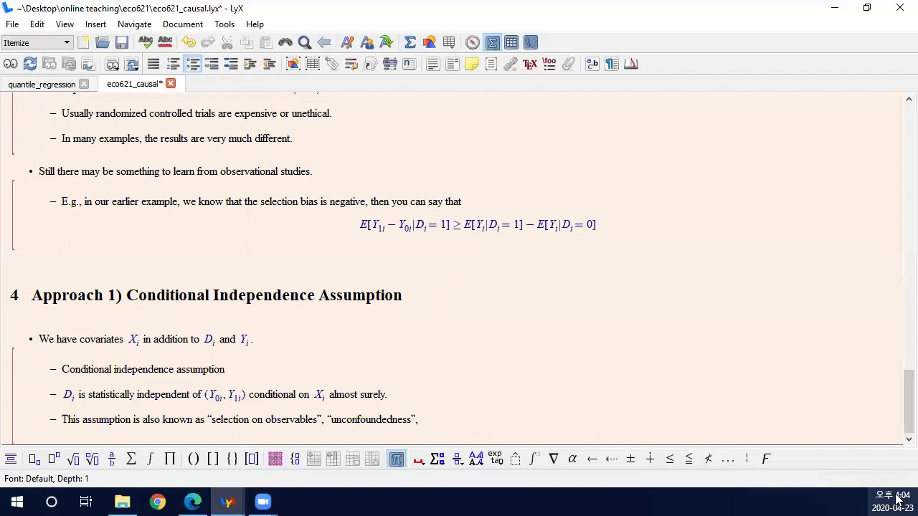
pyautogui.write('"')
pyautogui.write('conditional i')
pyautogui.write('gnorability"')
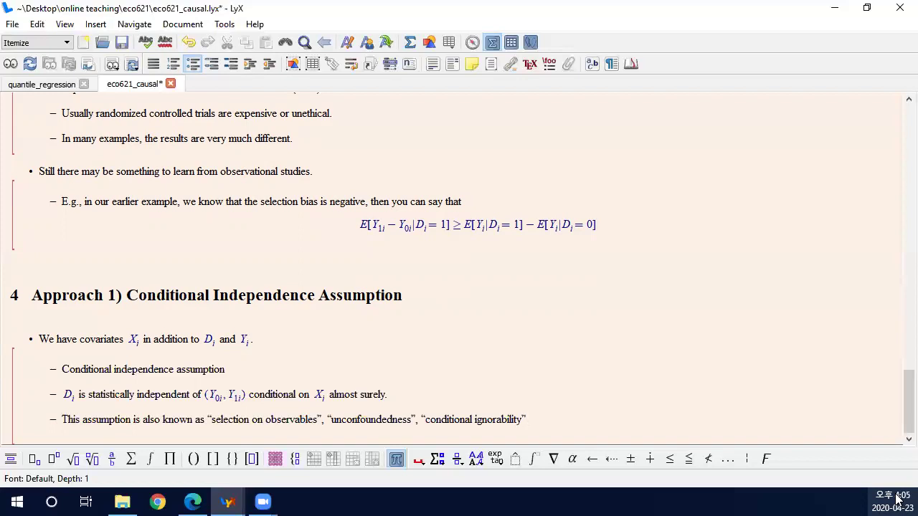
# - Start a new bullet 'In many cases, the correlation between D_i and' with D_i as math
pyautogui.press('Return')
pyautogui.press('Return')
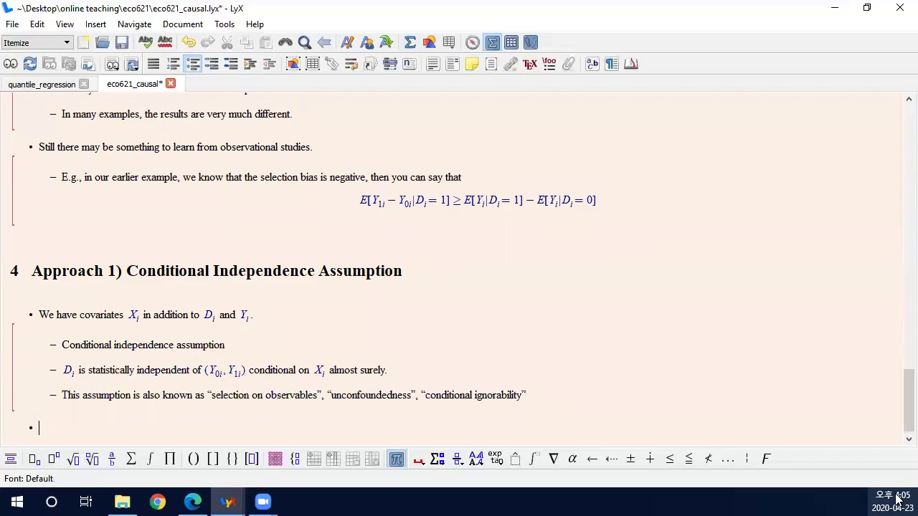
pyautogui.write('In many cases, the corralt')
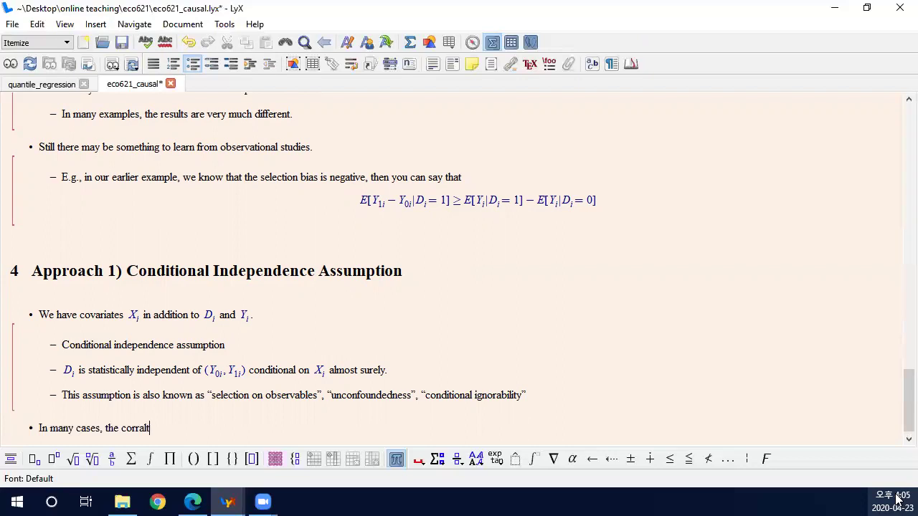
pyautogui.write('ion betwee')
pyautogui.press('BackSpace')
pyautogui.press('BackSpace')
pyautogui.press('BackSpace')
pyautogui.press('BackSpace')
pyautogui.press('BackSpace')
pyautogui.press('BackSpace')
pyautogui.press('BackSpace')
pyautogui.press('BackSpace')
pyautogui.press('BackSpace')
pyautogui.press('BackSpace')
pyautogui.press('BackSpace')
pyautogui.press('BackSpace')
pyautogui.press('BackSpace')
pyautogui.write('elation between')
pyautogui.hotkey('ctrl', 'm')
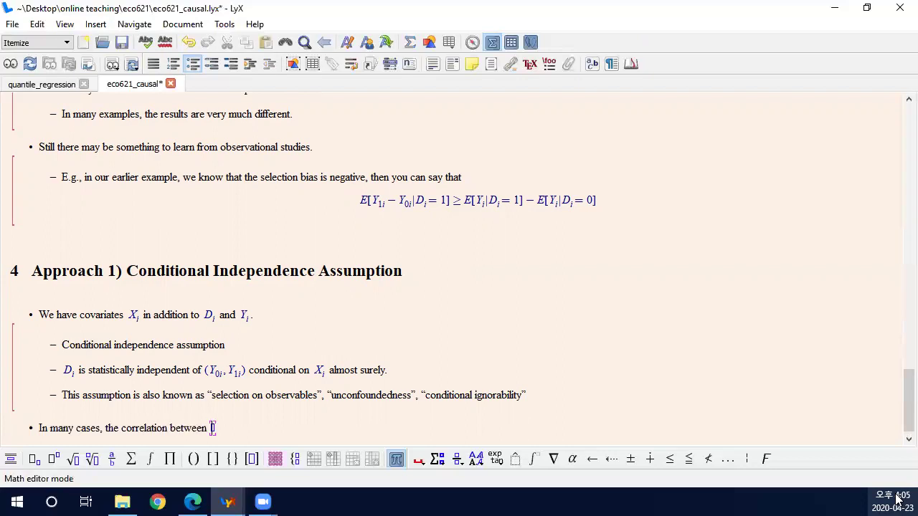
pyautogui.write('D_i')
pyautogui.press('Right')
pyautogui.write('and mY')
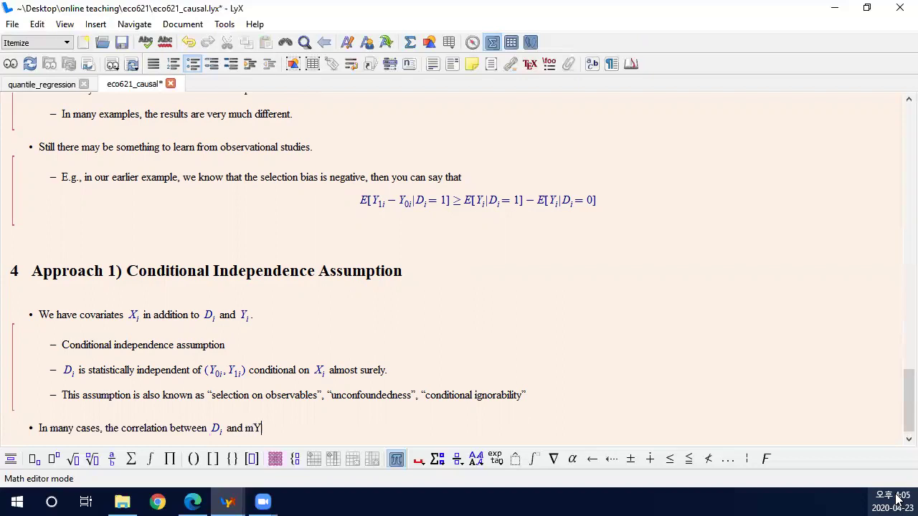
pyautogui.press('BackSpace')
pyautogui.press('BackSpace')
# - Finish with 'Y_i goes away after controlling for X_i.' in math and start another bullet
pyautogui.hotkey('ctrl', 'm')
pyautogui.write('Y_i')
pyautogui.press('Right')
pyautogui.write('goes away ')
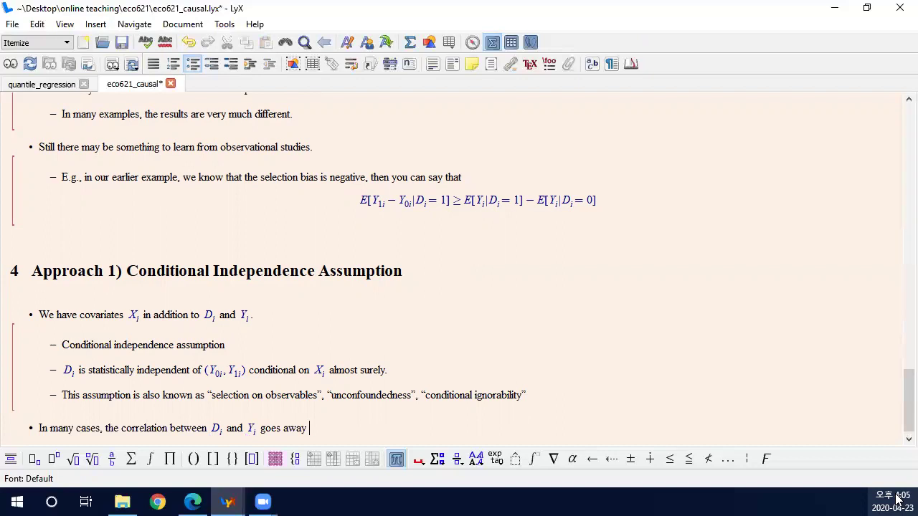
pyautogui.write('after controlling for')
pyautogui.hotkey('ctrl', 'm')
pyautogui.write('X_i.')
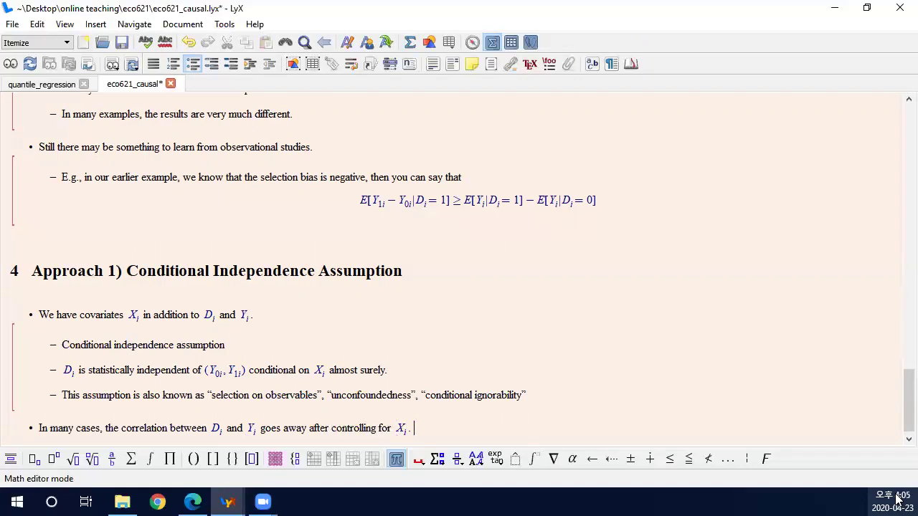
pyautogui.press('Return')
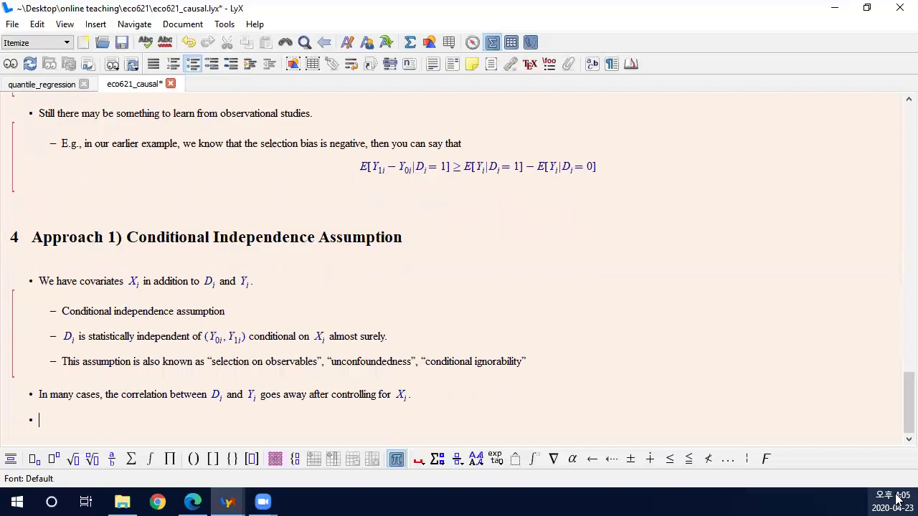
# - Indent a sub-item reading 'Ex1) Consider ice cream sales'
pyautogui.hotkey('alt', 'shift', 'Right')
pyautogui.write('Ex1)')
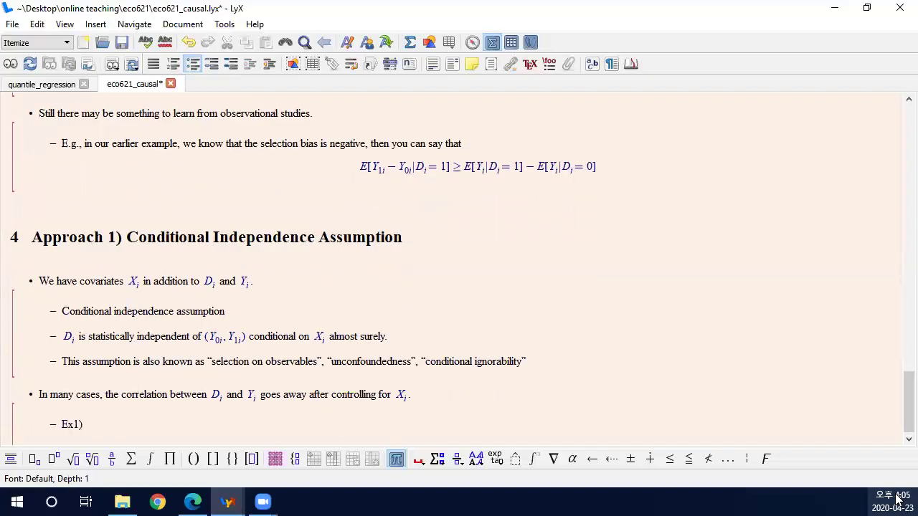
pyautogui.write(' Consider icecream sales')
pyautogui.press('Left')
pyautogui.press('Left')
pyautogui.press('Left')
pyautogui.press('Left')
pyautogui.press('Left')
pyautogui.press('Left')
pyautogui.press('Left')
pyautogui.press('Left')
pyautogui.press('Left')
pyautogui.press('Left')
pyautogui.press('Left')
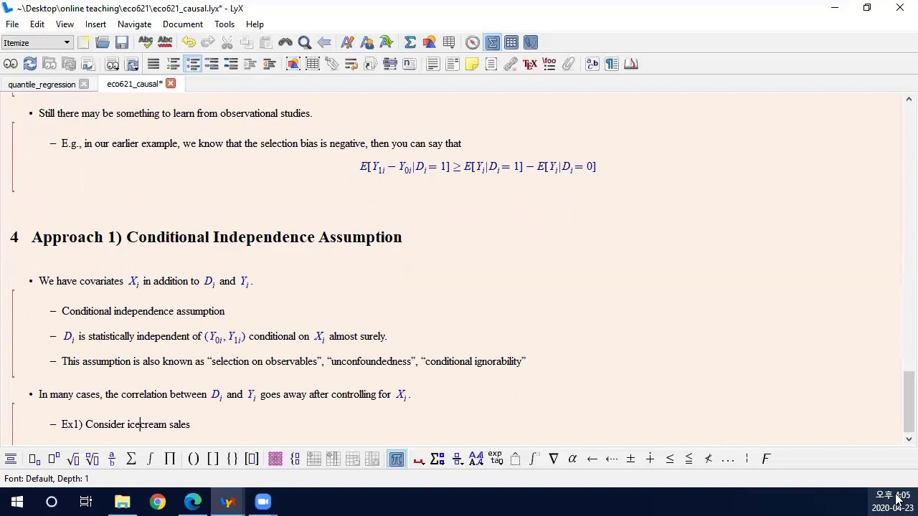
pyautogui.press('Left')
pyautogui.press('Left')
pyautogui.press('Left')
pyautogui.press('Left')
# - Insert math 'A=' before ice cream sales and add 'and B= ski goggle sales'
pyautogui.hotkey('ctrl', 'm')
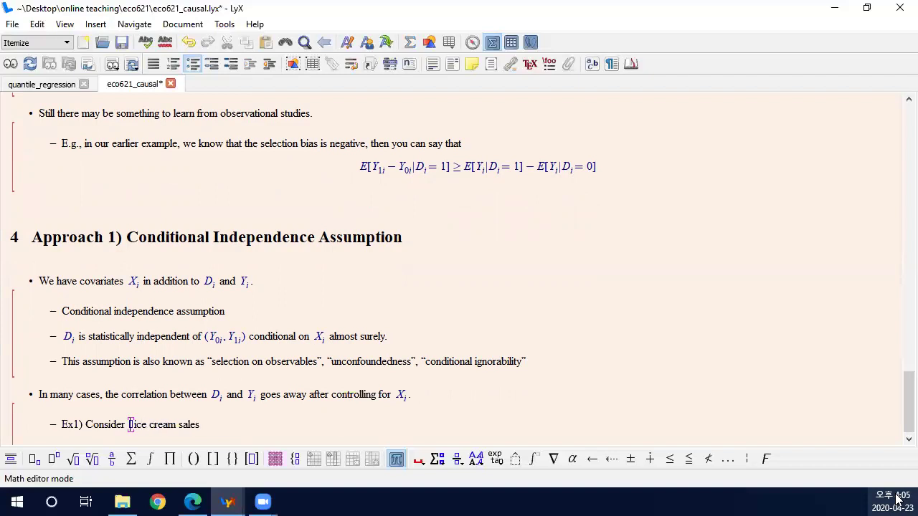
pyautogui.write('A=')
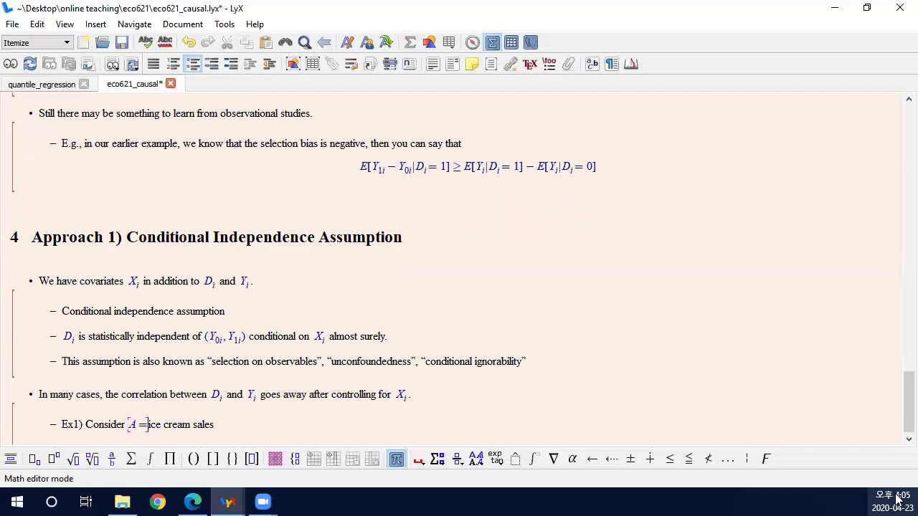
pyautogui.press('Right')
pyautogui.press('Right')
pyautogui.press('Right')
pyautogui.press('Right')
pyautogui.press('Right')
pyautogui.press('Right')
pyautogui.press('Right')
pyautogui.press('Right')
pyautogui.press('Right')
pyautogui.press('Right')
pyautogui.press('Right')
pyautogui.press('Right')
pyautogui.press('Right')
pyautogui.press('Right')
pyautogui.press('Right')
pyautogui.press('Right')
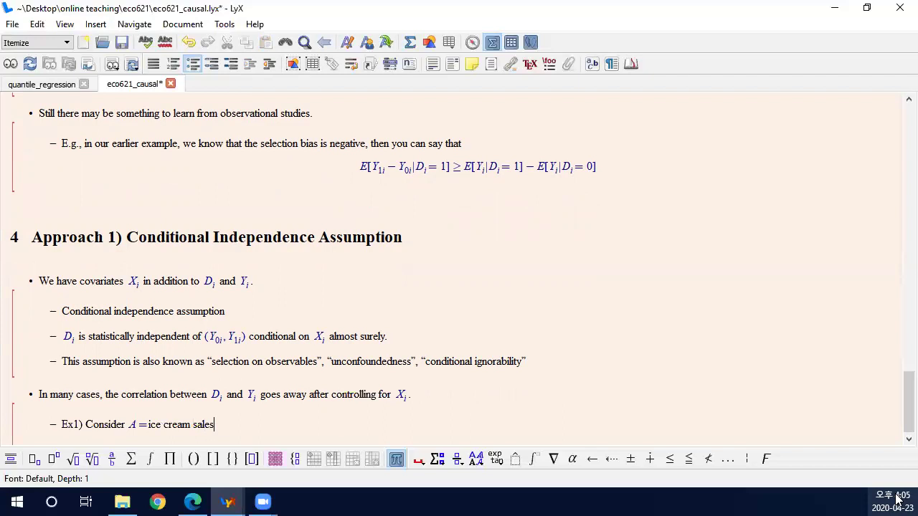
pyautogui.write('and')
pyautogui.hotkey('ctrl', 'm')
pyautogui.write('B=')
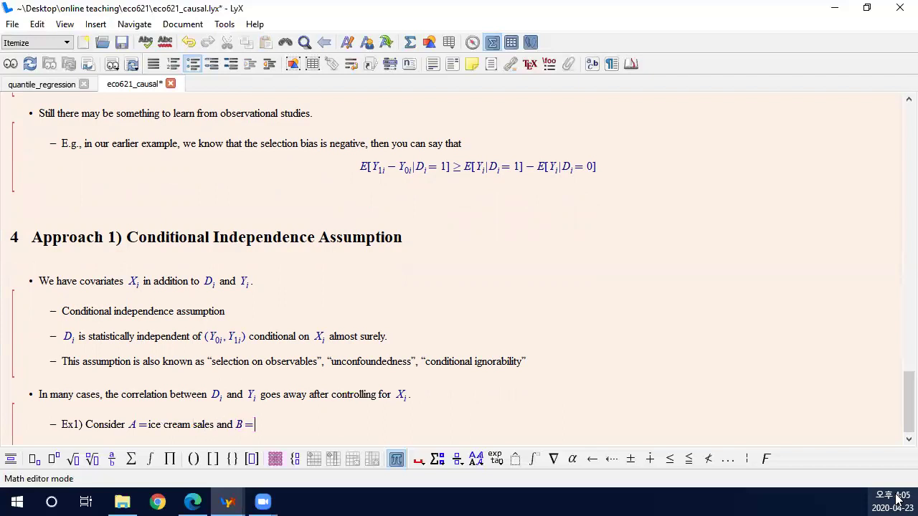
pyautogui.press('Right')
pyautogui.write('ski goggle ')
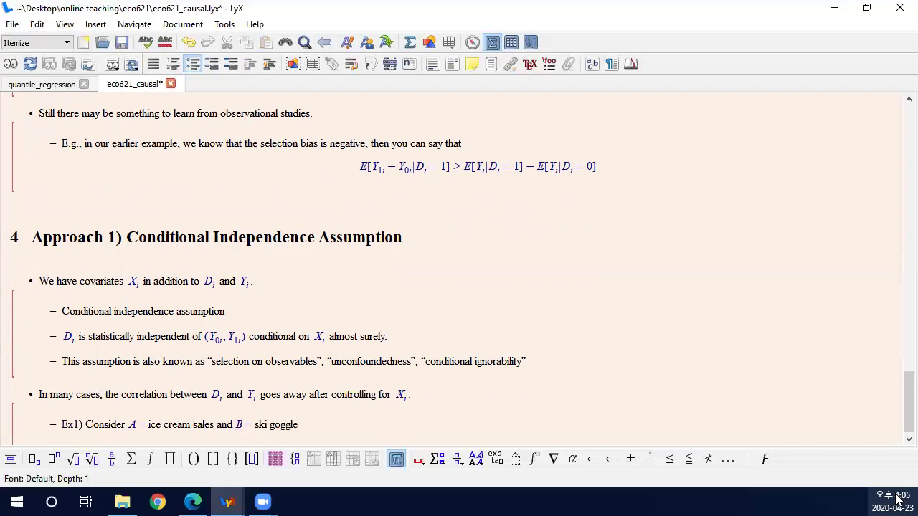
pyautogui.write('sales')
# - Add sub-items 'They are negatively correlated' and 'If you control for the weather, the correlation will disappear.'
pyautogui.press('Return')
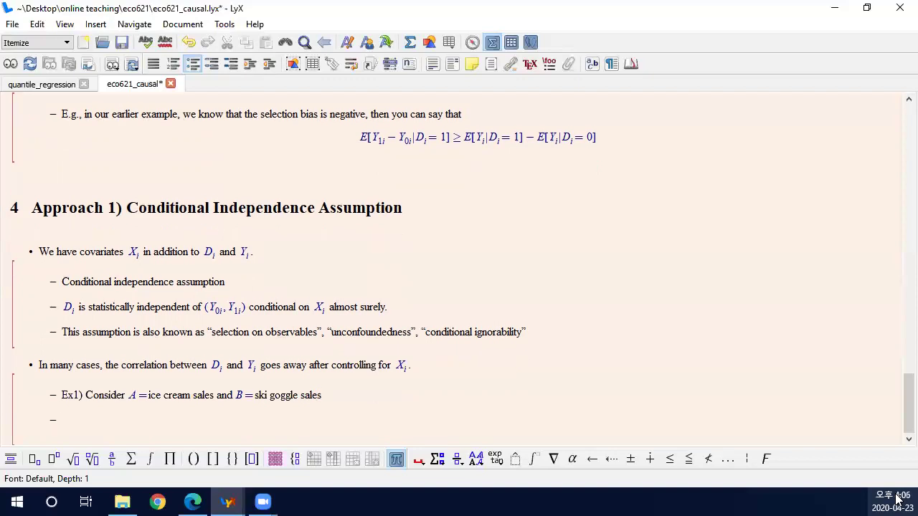
pyautogui.write('They are negative')
pyautogui.press('BackSpace')
pyautogui.write('ly correlated.')
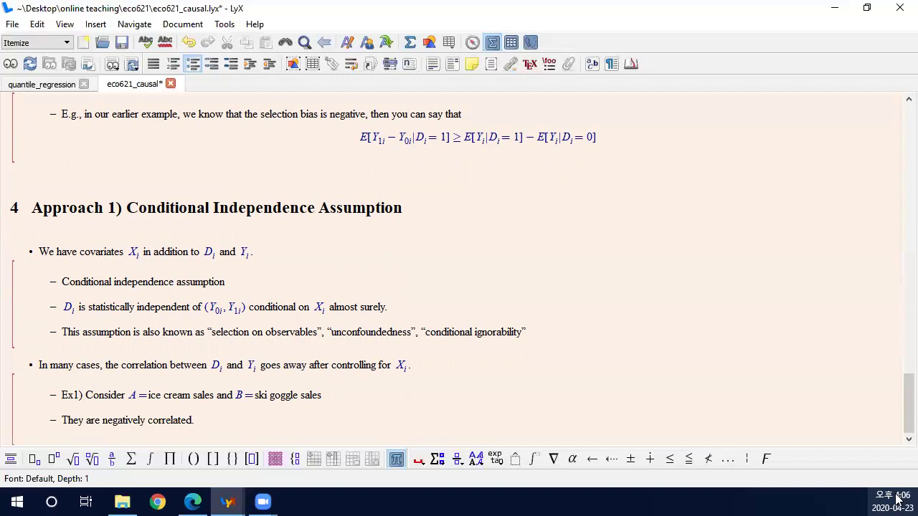
pyautogui.press('Return')
pyautogui.write('If')
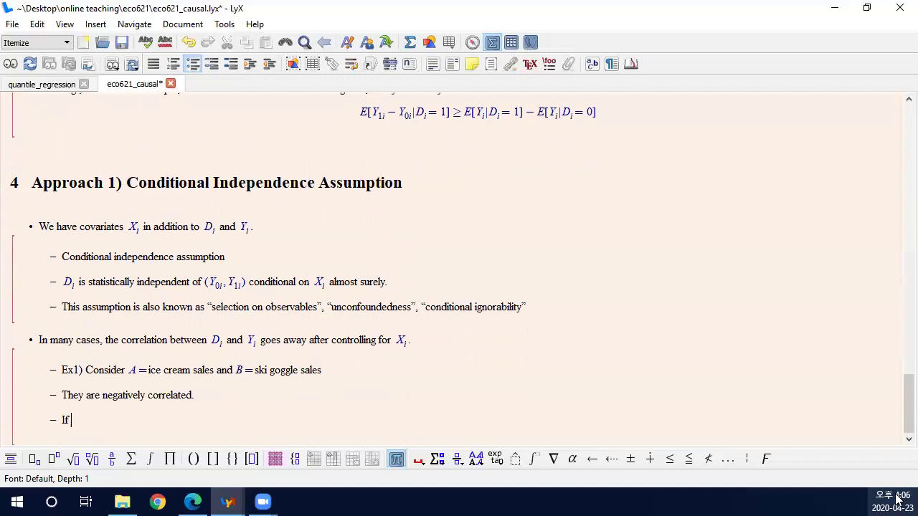
pyautogui.write(' you control for the weather, t')
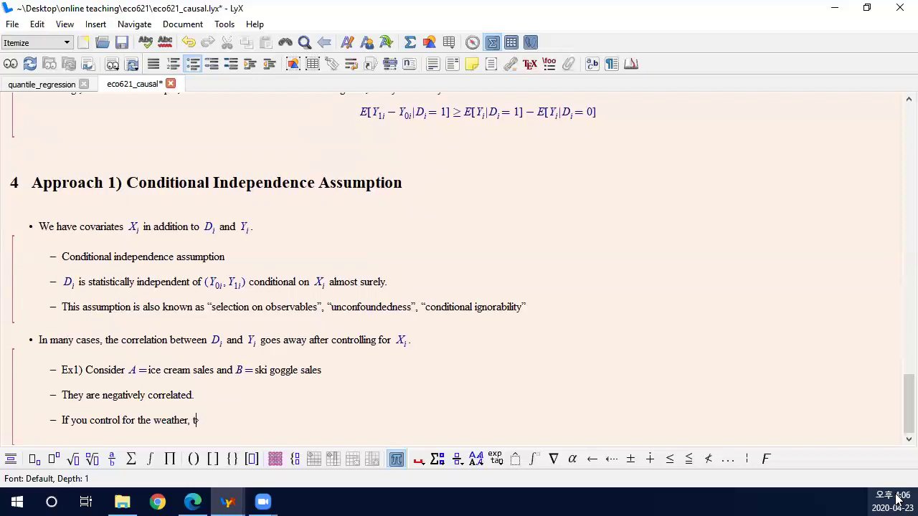
pyautogui.write('he correlation will disappear.')
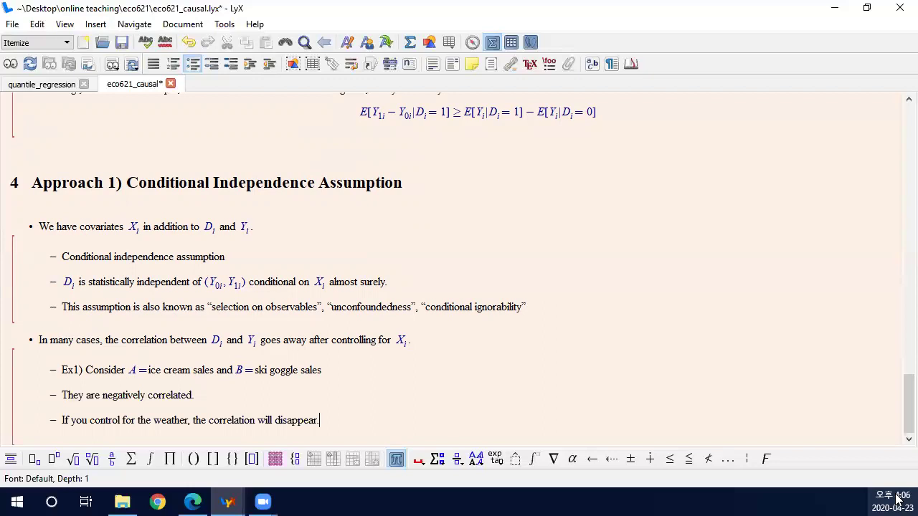
# - Add sub-item 'You can think it as A=f(weather,others) and B = g(weather,' in math
pyautogui.press('Return')
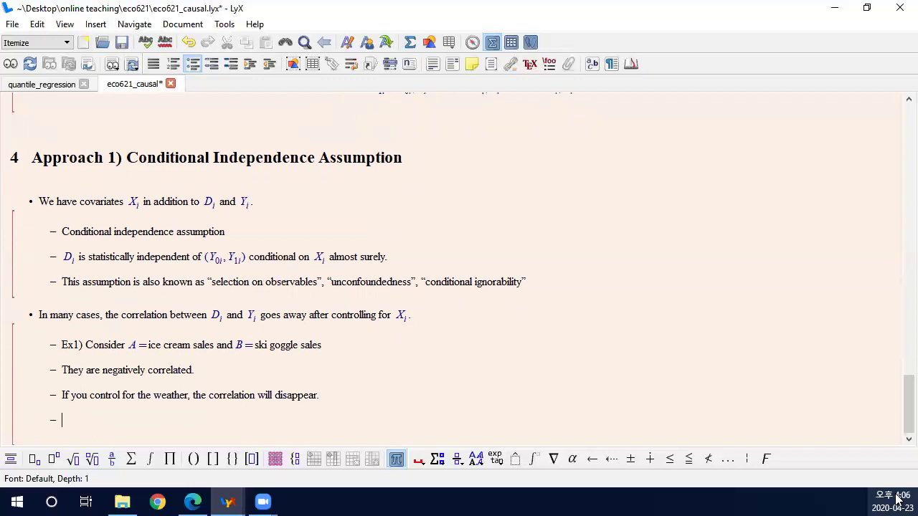
pyautogui.write('You can think it as')
pyautogui.hotkey('ctrl', 'm')
pyautogui.write('A=')
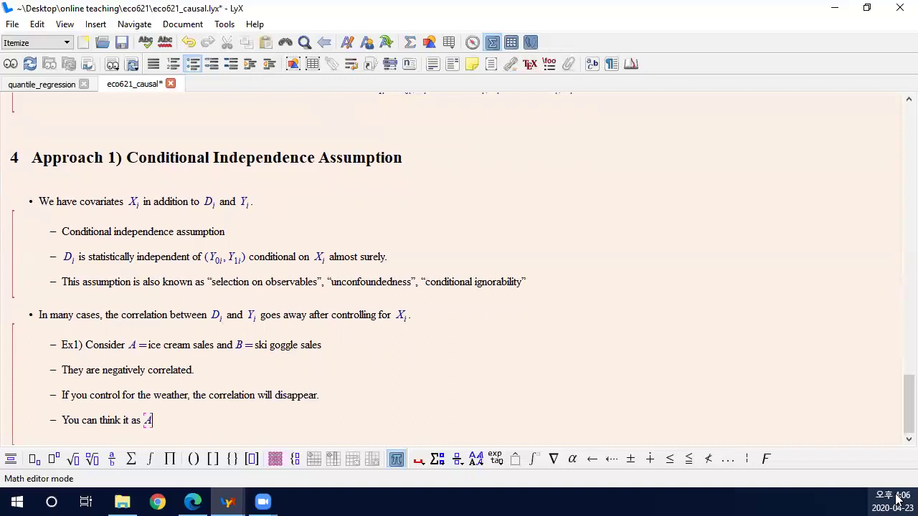
pyautogui.write('f(weather,other)')
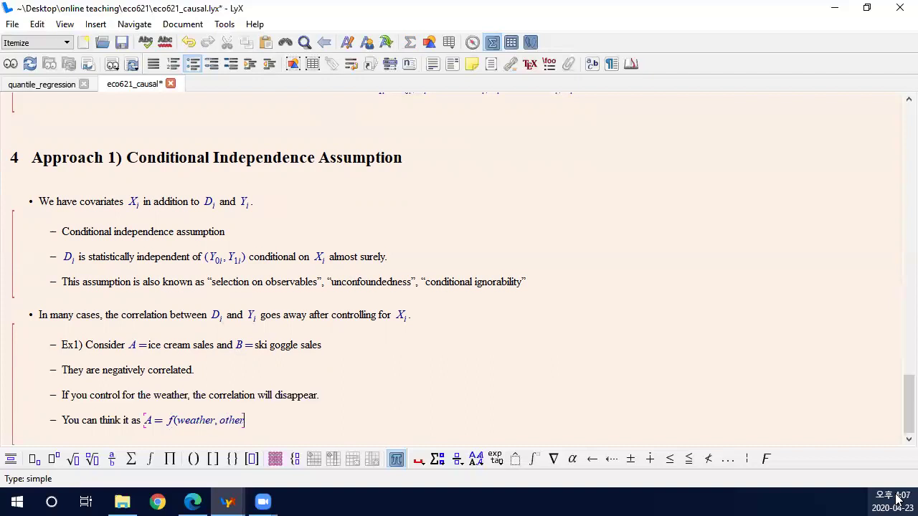
pyautogui.write('s')
pyautogui.press('Right')
pyautogui.write('and')
pyautogui.hotkey('ctrl', 'm')
pyautogui.write('B =')
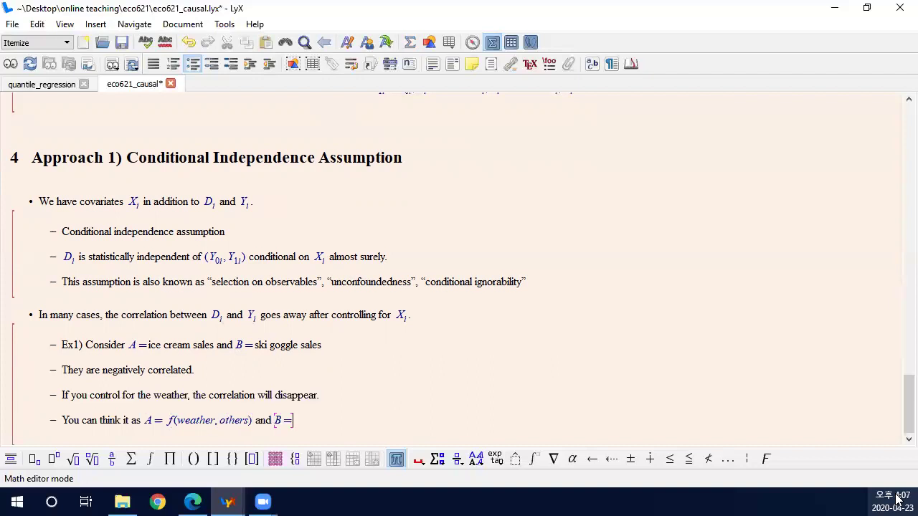
pyautogui.write(' g(weather,')
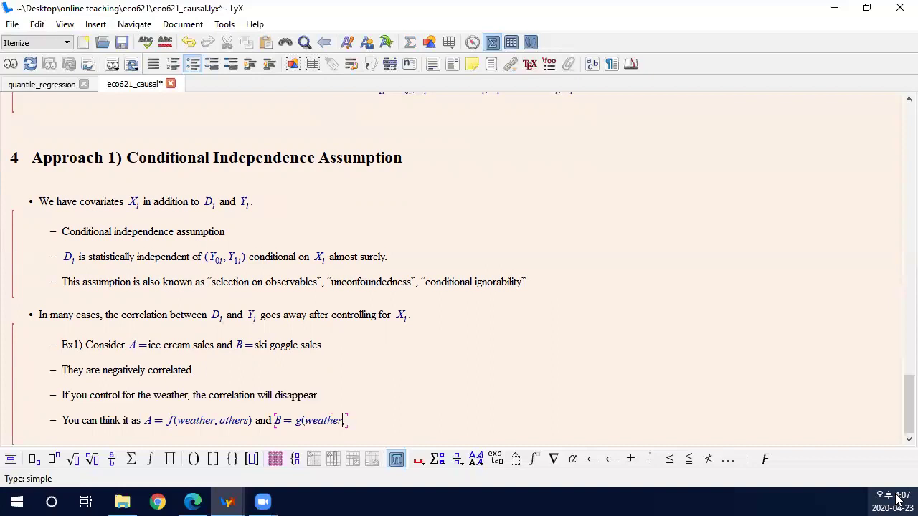
# - Change A's term to Aothers and complete B's formula as g(weather, Bothers)
pyautogui.click(234, 420)
pyautogui.write('A')
pyautogui.click(303, 420)
pyautogui.click(331, 420)
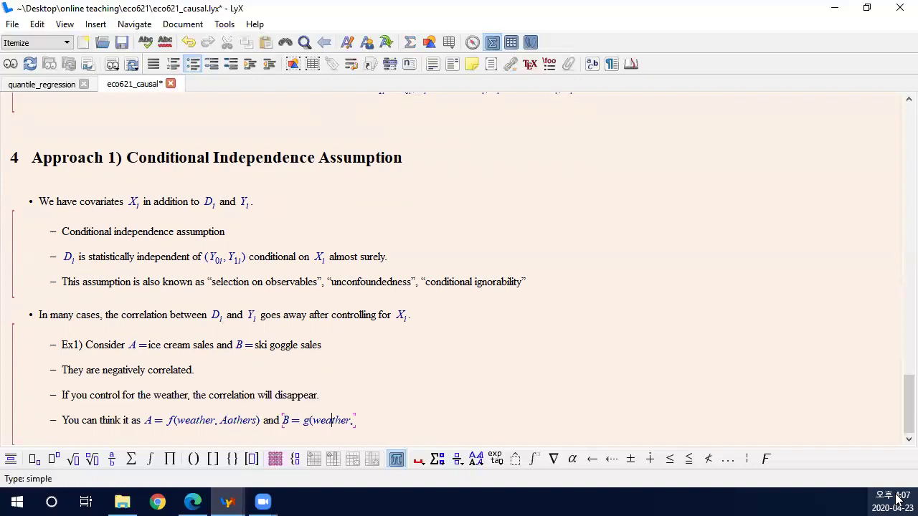
pyautogui.press('Right')
pyautogui.press('Right')
pyautogui.press('Right')
pyautogui.write('Bothers)')
pyautogui.press('Right')
# - Start a sub-item 'If Aothers and Bothers are not correlated,' with math insets
pyautogui.press('Return')
pyautogui.write('If')
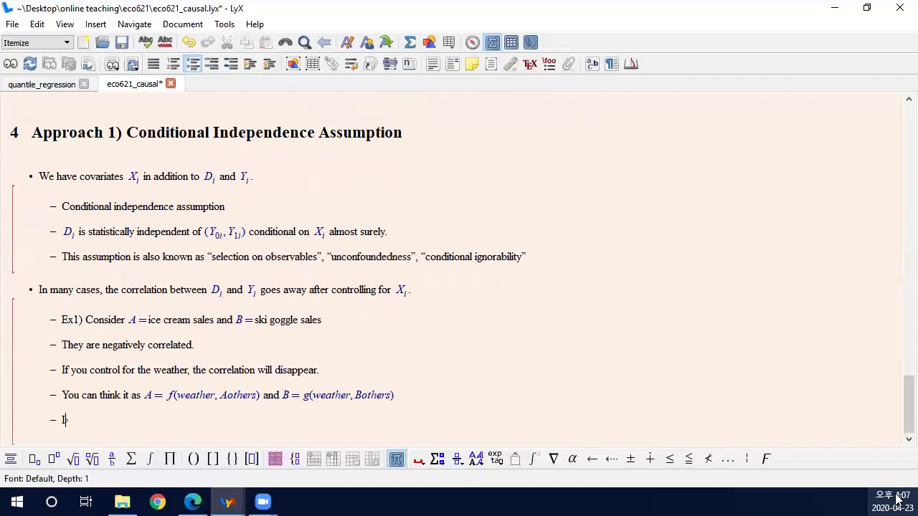
pyautogui.hotkey('ctrl', 'm')
pyautogui.write('Aothers')
pyautogui.press('Right')
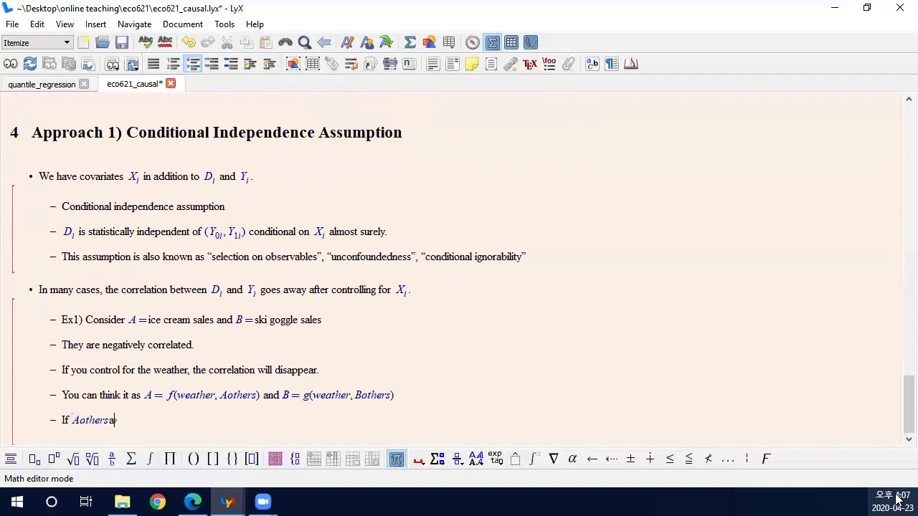
pyautogui.write('and')
pyautogui.hotkey('ctrl', 'm')
pyautogui.write('Bothers')
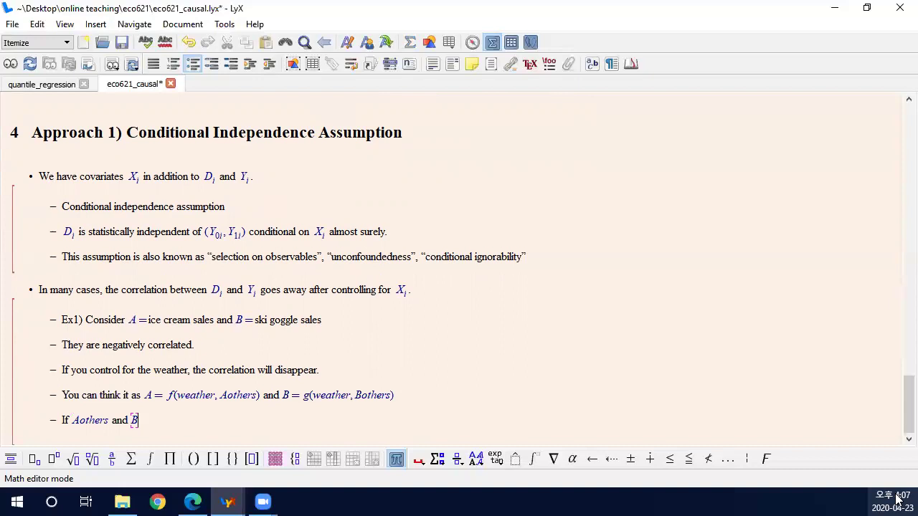
pyautogui.press('Right')
pyautogui.write('are ')
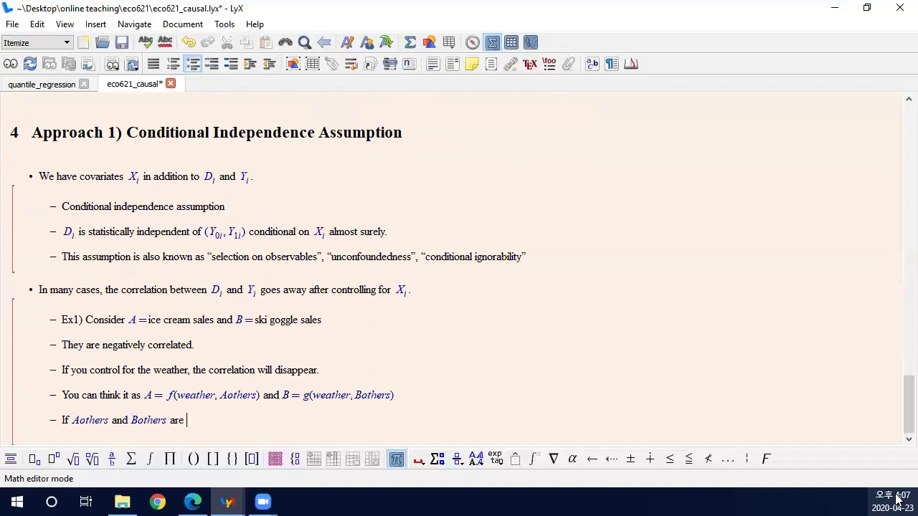
pyautogui.write('not correlated')
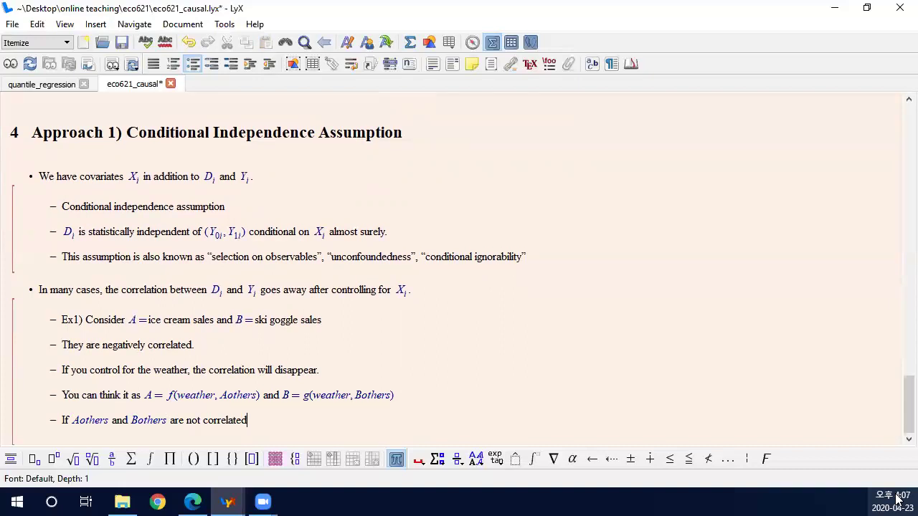
pyautogui.write(',')
# - Finish it with 'A and B are not correlated conditional on weather.' using math
pyautogui.hotkey('ctrl', 'm')
pyautogui.write('A')
pyautogui.press('Right')
pyautogui.write('and')
pyautogui.hotkey('ctrl', 'm')
pyautogui.write('B')
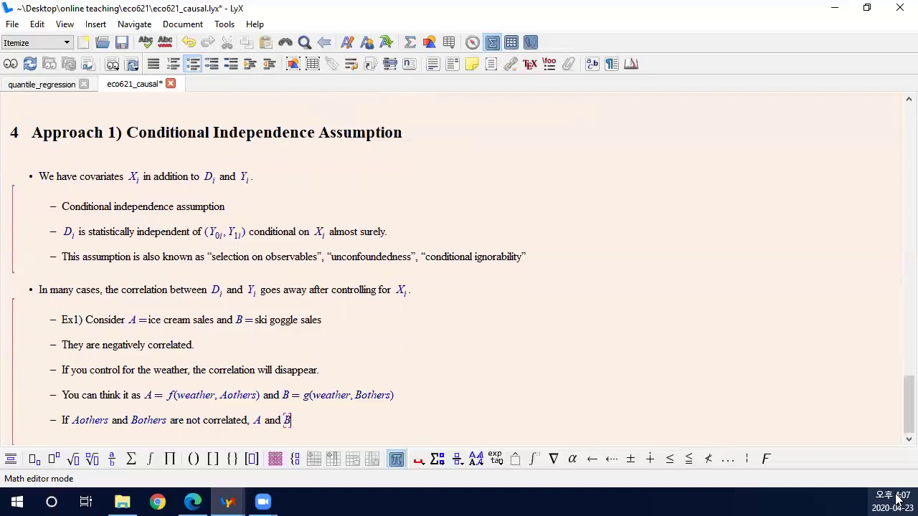
pyautogui.press('Right')
pyautogui.write('are not co')
pyautogui.write('rrela')
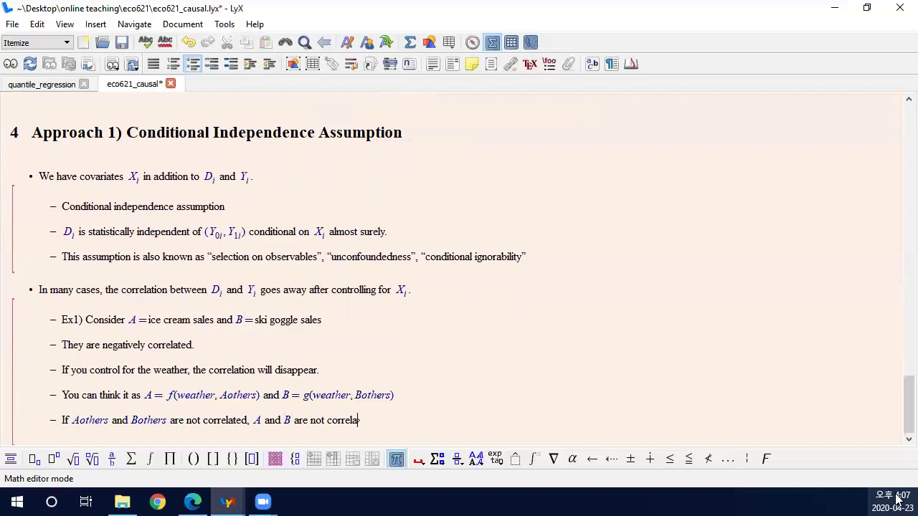
pyautogui.write('ted conditional on')
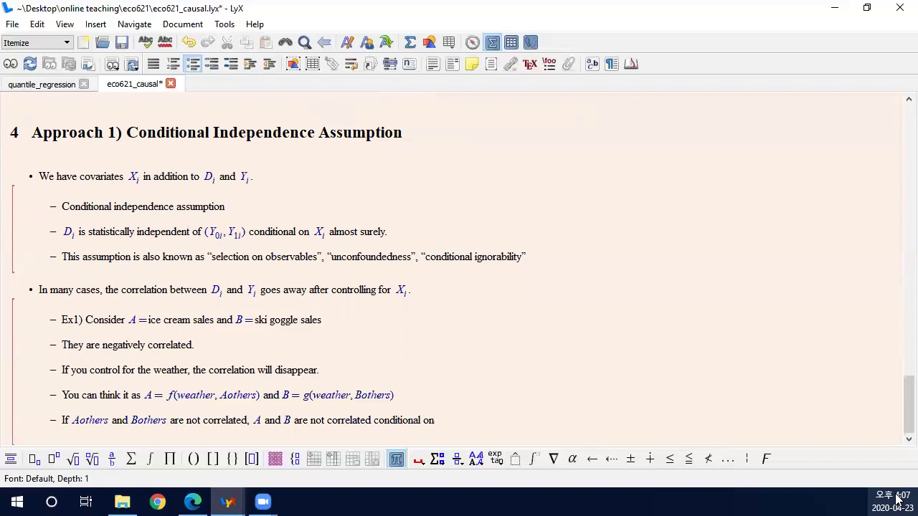
pyautogui.hotkey('ctrl', 'm')
pyautogui.write('weather.')
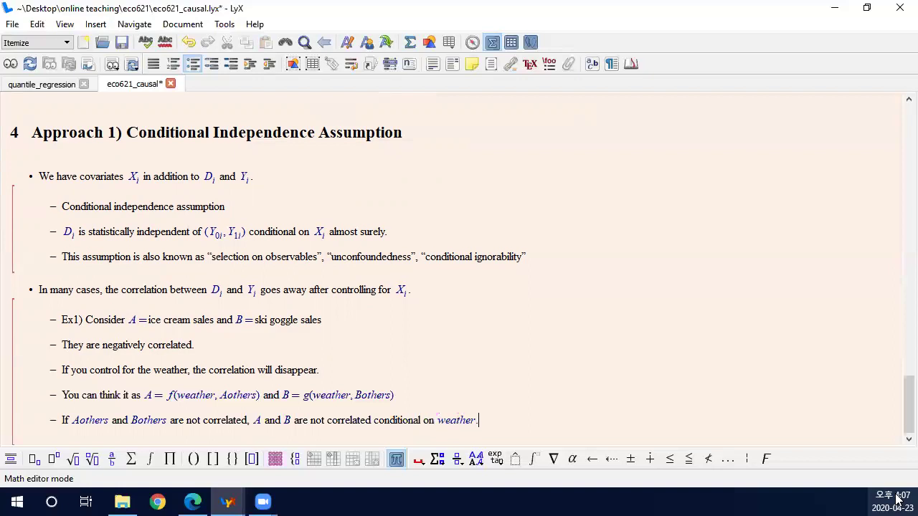
pyautogui.press('Right')
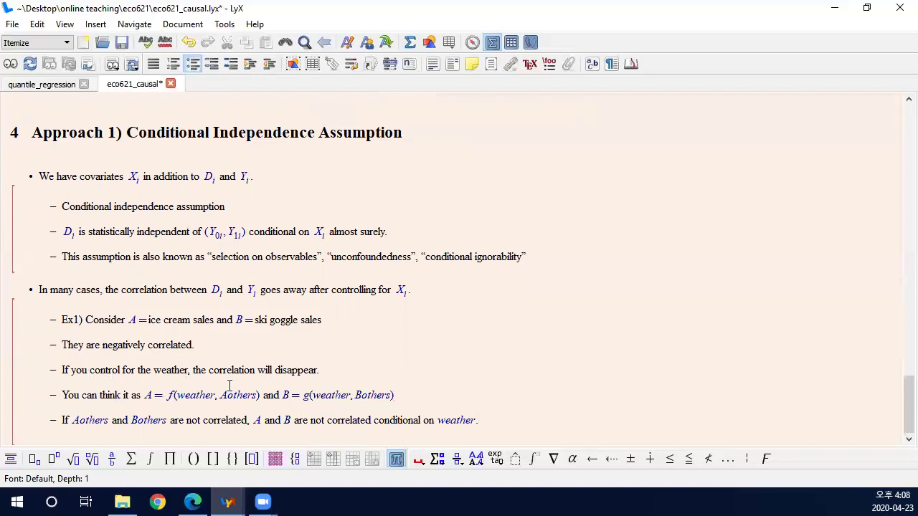
# - Add the sub-item 'In this case, we call the weather as the "confounding factor"' with weather in math, then start a blank sub-item
pyautogui.click(535, 422)
pyautogui.press('Return')
pyautogui.write('In this ca')
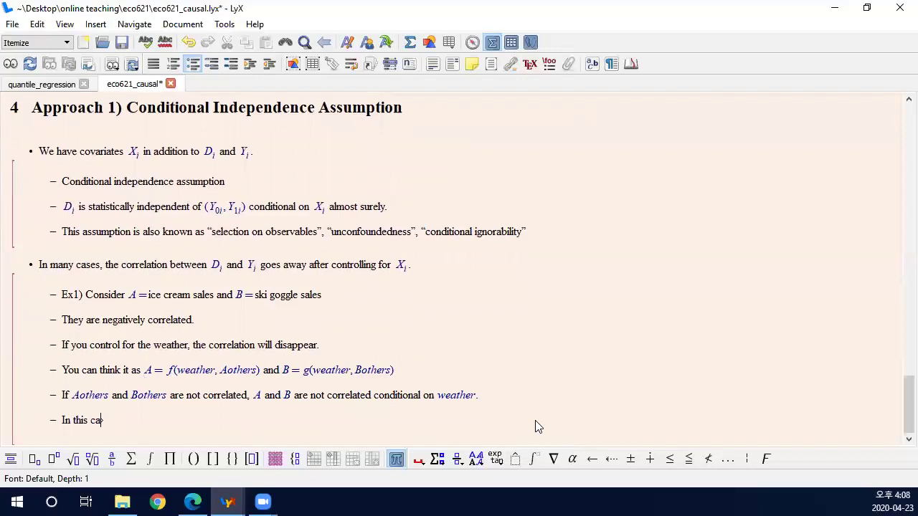
pyautogui.write('se, we call the')
pyautogui.hotkey('ctrl', 'm')
pyautogui.write('weathe')
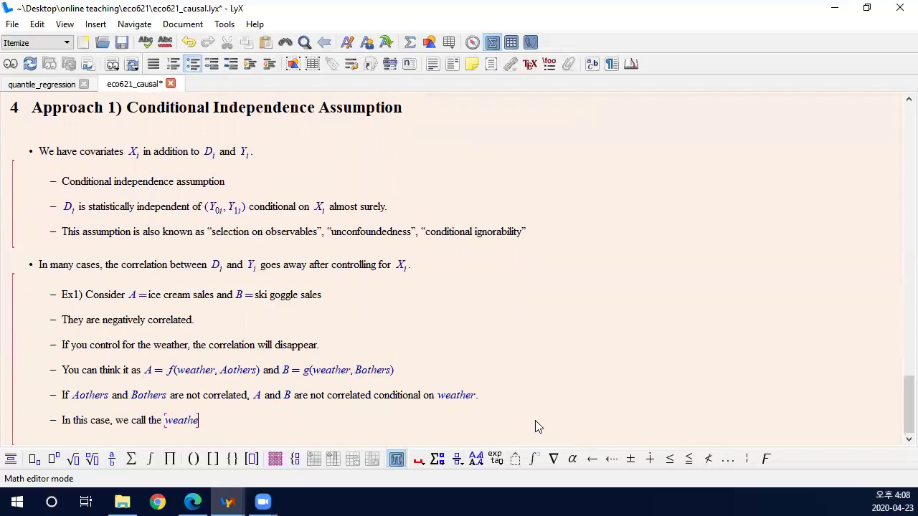
pyautogui.write('r as the c')
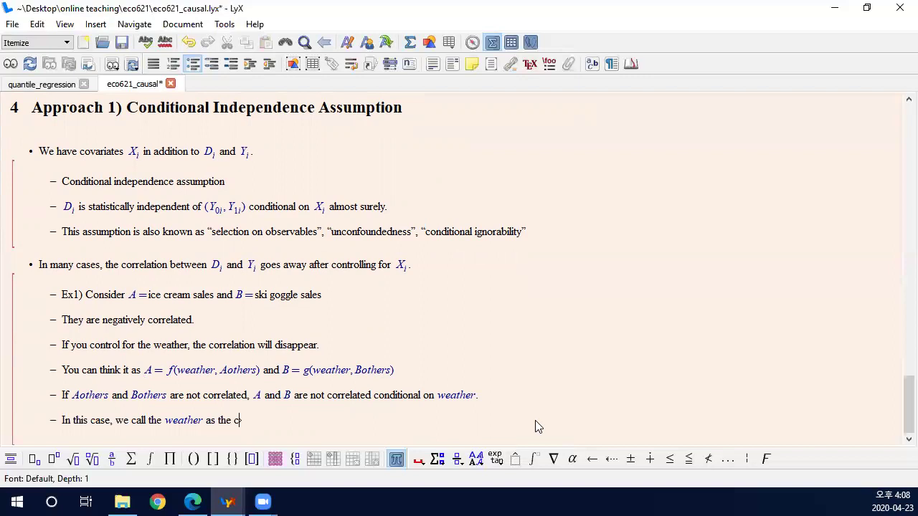
pyautogui.write('onfounder""')
pyautogui.press('End')
pyautogui.press('Left')
pyautogui.press('BackSpace')
pyautogui.press('BackSpace')
pyautogui.write('ing factor')
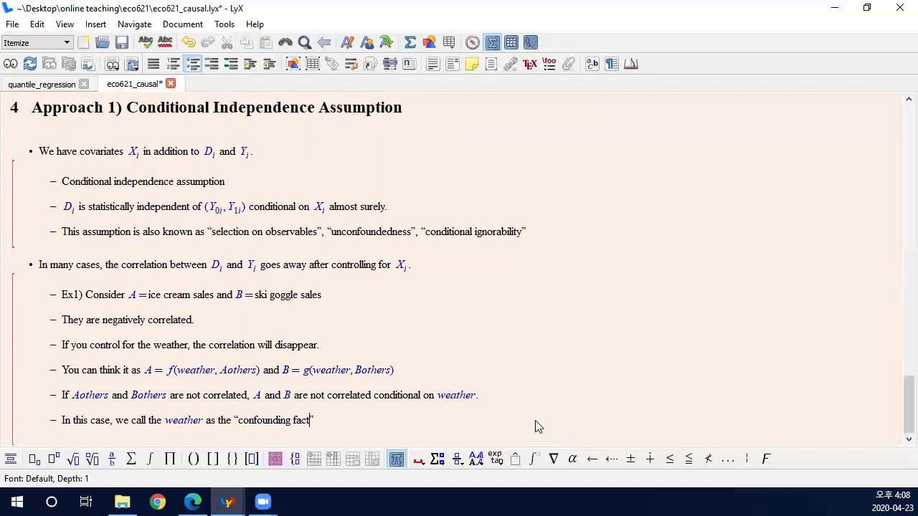
pyautogui.press('End')
pyautogui.press('Return')
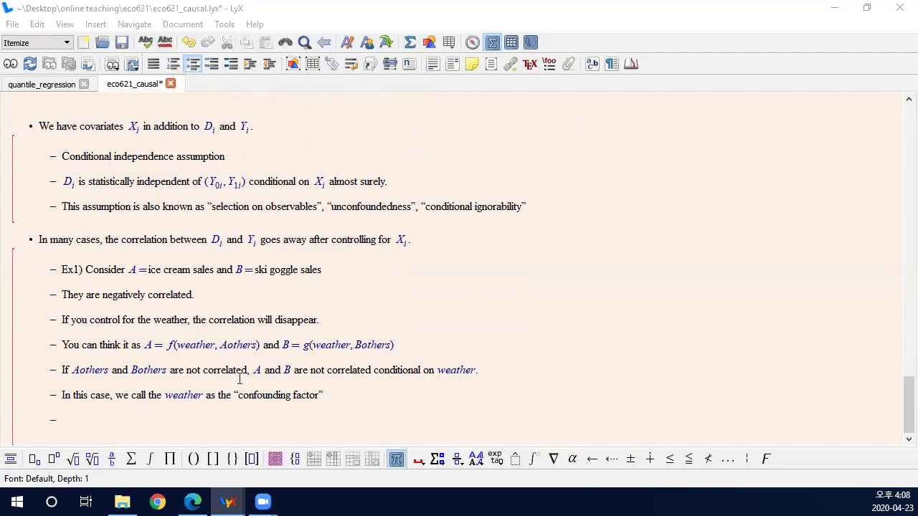
# - Write 'Ex2) D_i is college attendance and Y_i is earnings.' with D_i and Y_i as inline math
pyautogui.click(208, 430)
pyautogui.write('Ex2)')
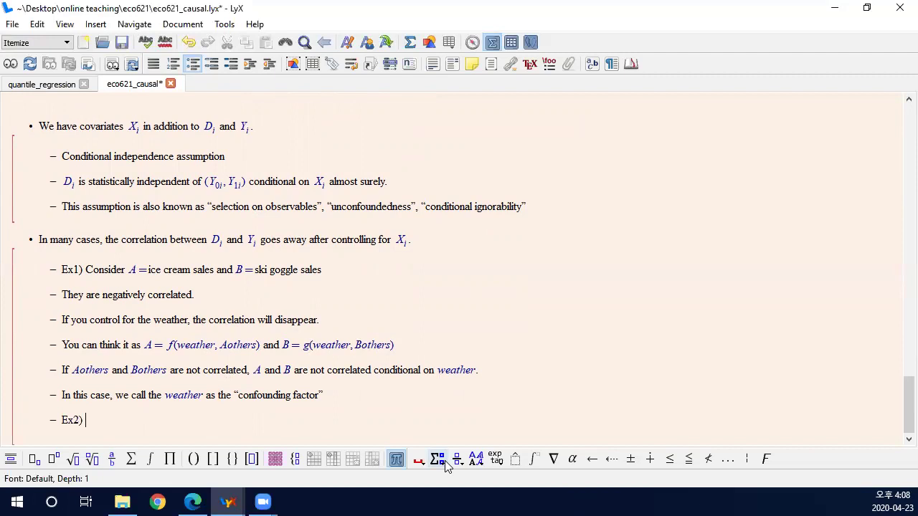
pyautogui.hotkey('ctrl', 'm')
pyautogui.write('D_i')
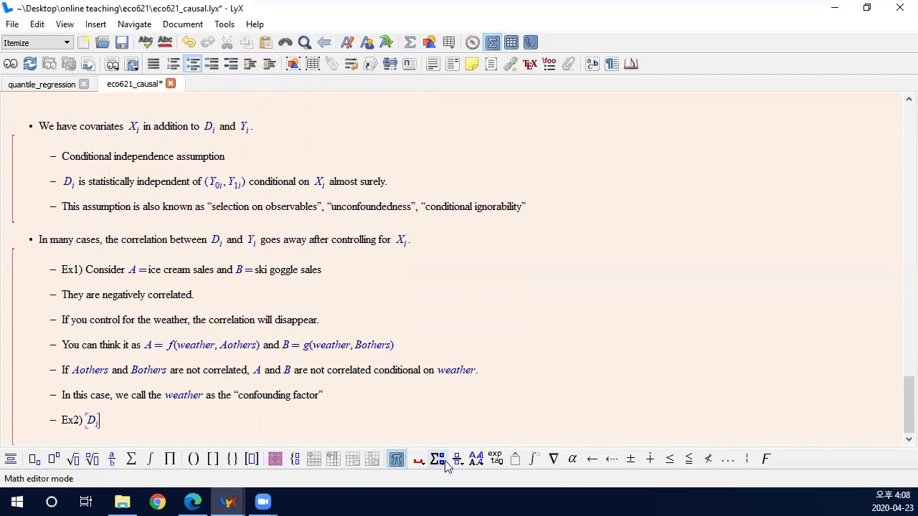
pyautogui.press('Right')
pyautogui.write('is college att')
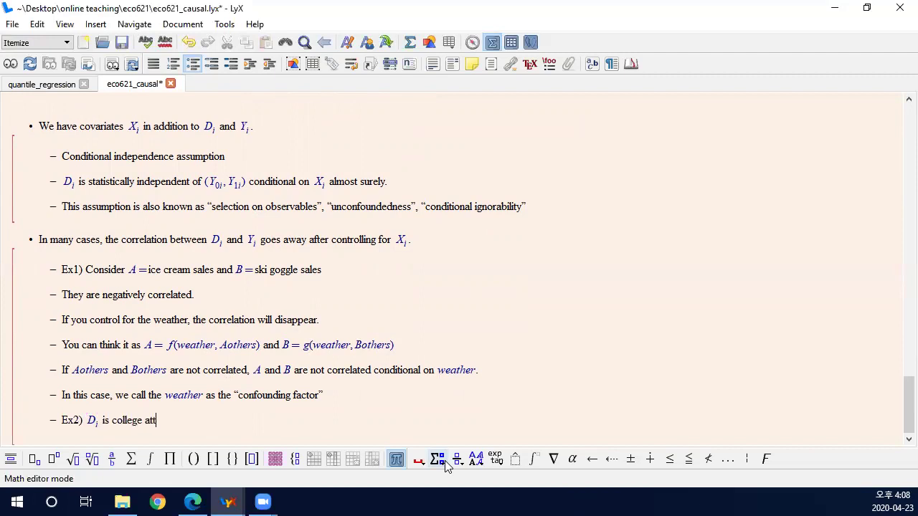
pyautogui.write('endance and')
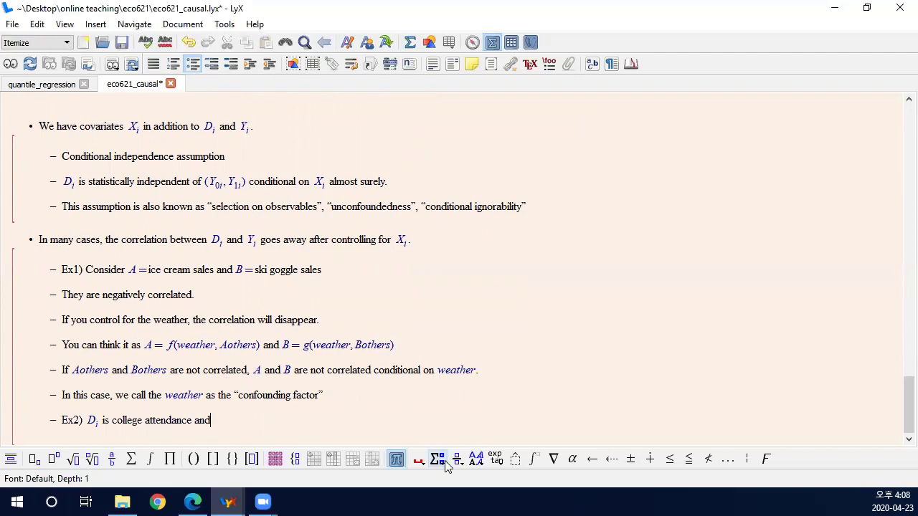
pyautogui.hotkey('ctrl', 'm')
pyautogui.write('Y_i')
pyautogui.press('Right')
pyautogui.write('is earnings.')
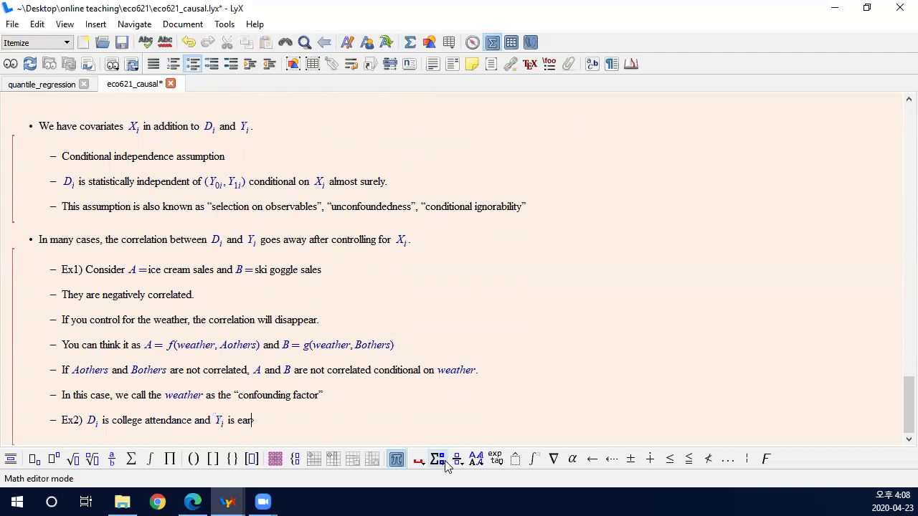
# - Add the sub-item 'Suppose that D_i is determined by FamilyIncome, TestScores, Motivation and Luck.' using inline math
pyautogui.press('Return')
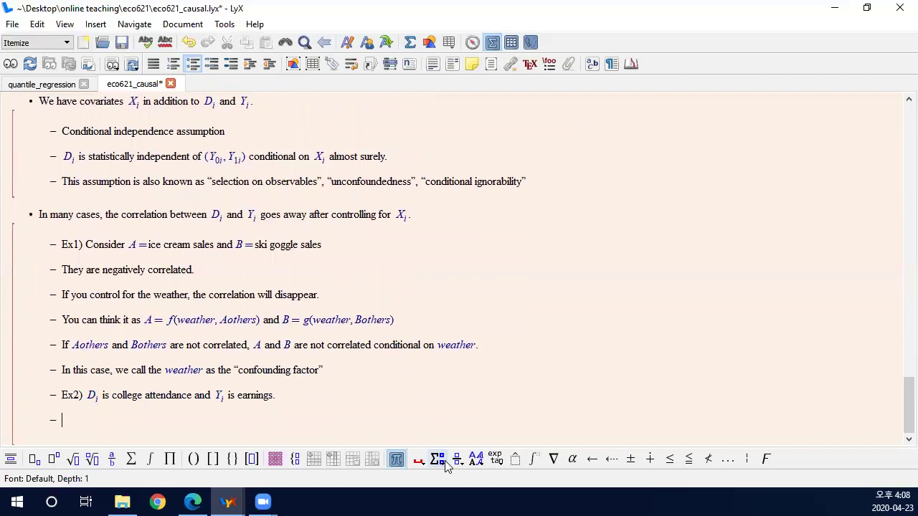
pyautogui.write('Suppose that')
pyautogui.hotkey('ctrl', 'm')
pyautogui.write('D_i')
pyautogui.press('Right')
pyautogui.write('is determined by')
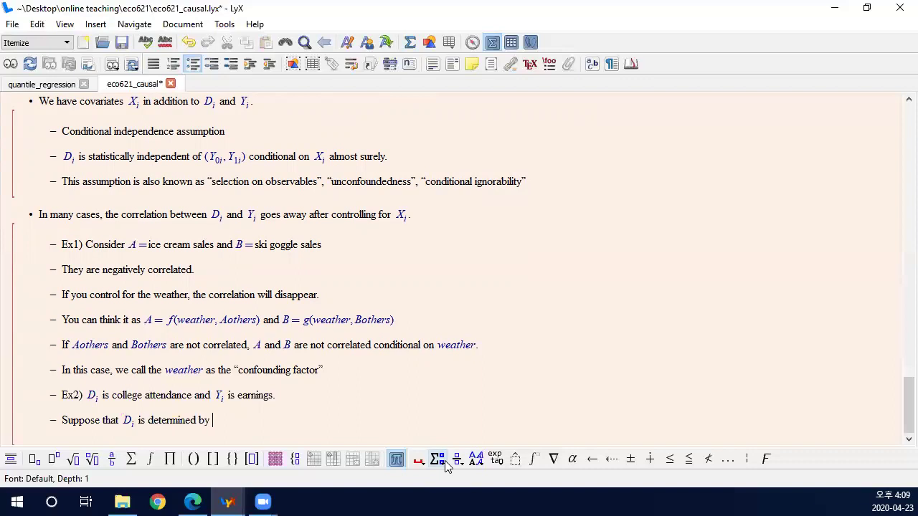
pyautogui.hotkey('ctrl', 'm')
pyautogui.write('Family')
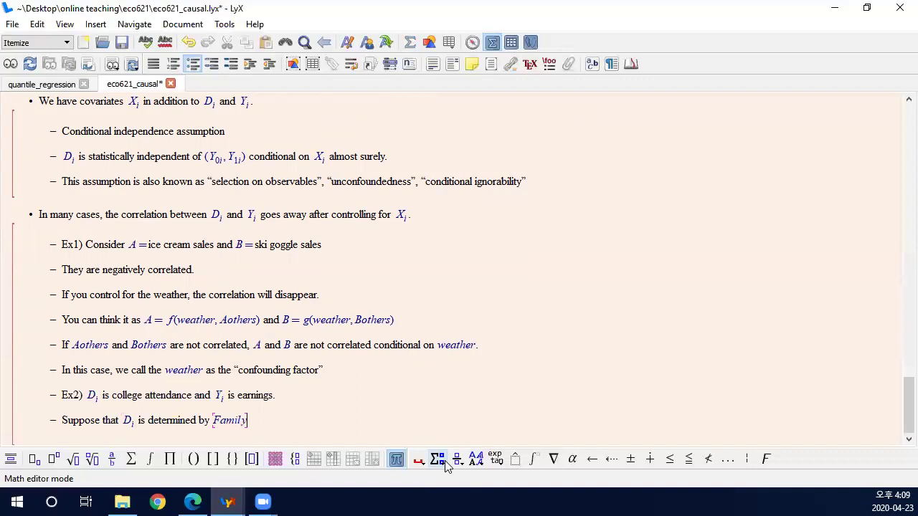
pyautogui.write('Income, TestScores')
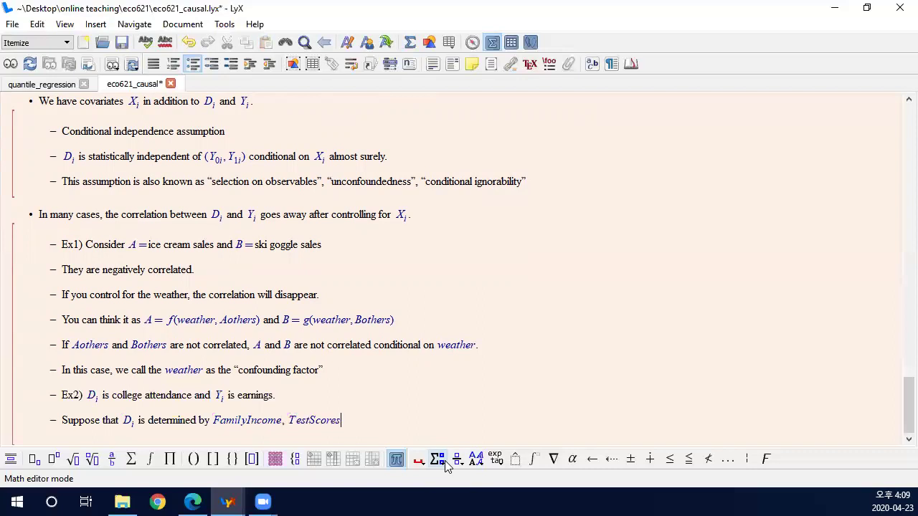
pyautogui.write(', Moti')
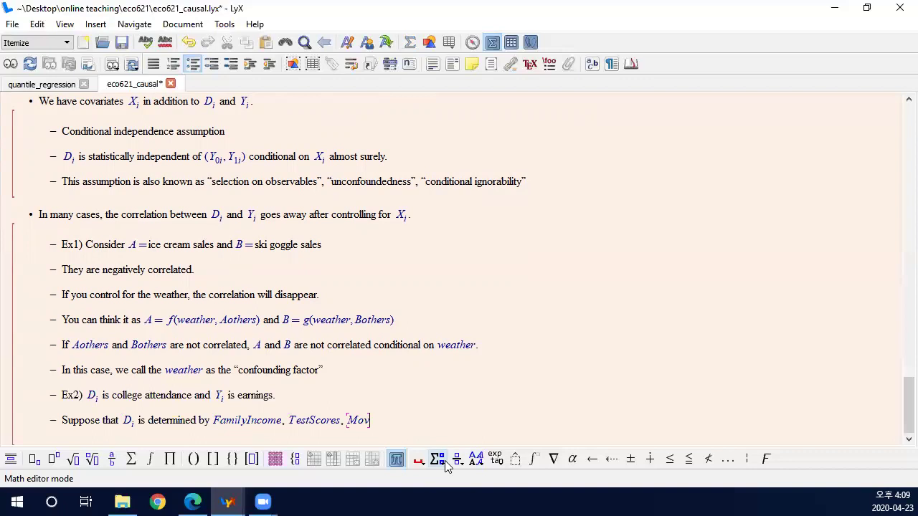
pyautogui.write('vation')
pyautogui.press('Right')
pyautogui.write('and')
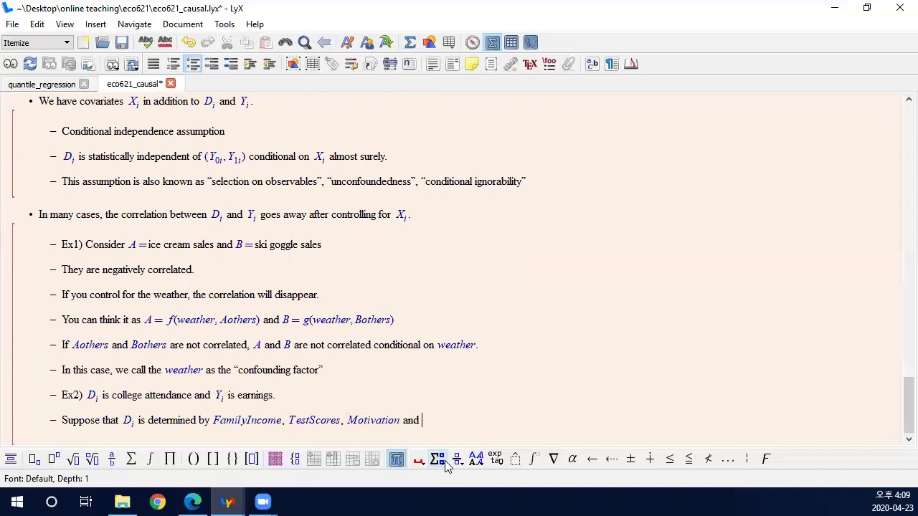
pyautogui.hotkey('ctrl', 'm')
pyautogui.write('Luck.')
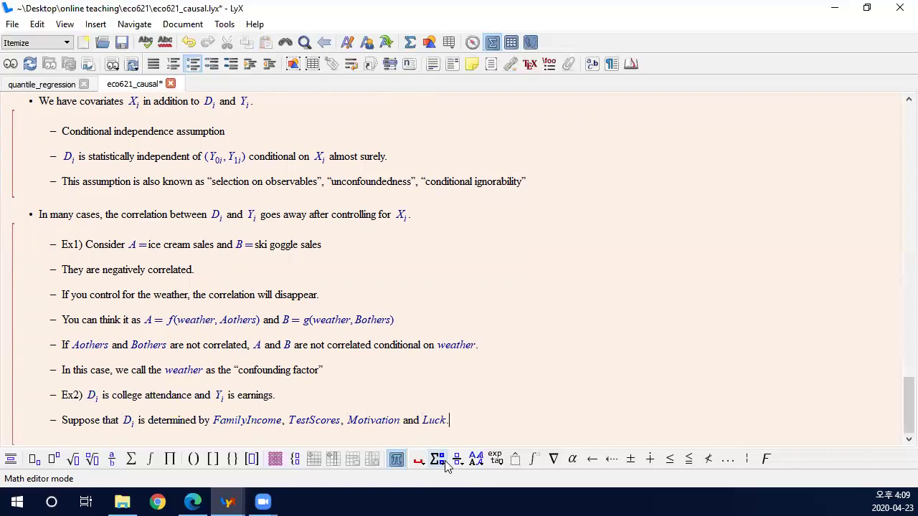
pyautogui.press('Right')
# - Add a sub-item with the inline formula D_i = f(F,T,M,L)
pyautogui.press('Return')
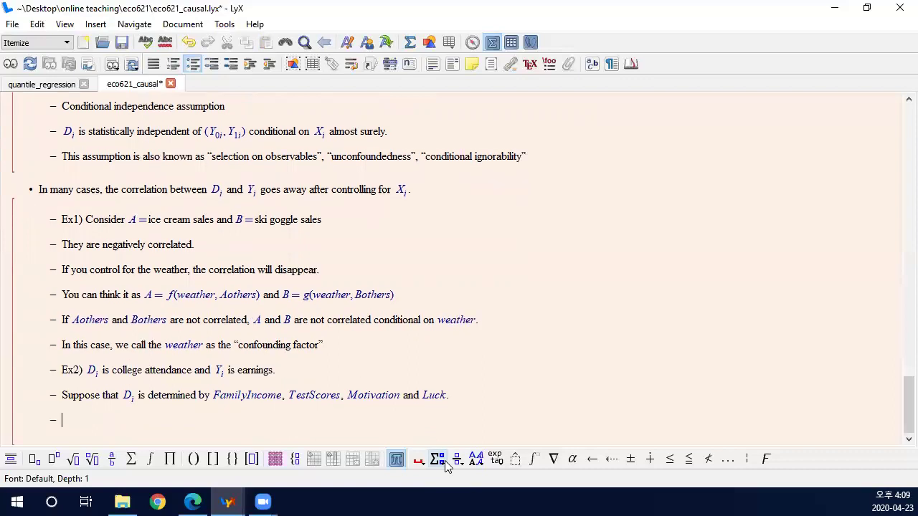
pyautogui.hotkey('ctrl', 'm')
pyautogui.write('D_i')
pyautogui.press('Right')
pyautogui.write('=f(')
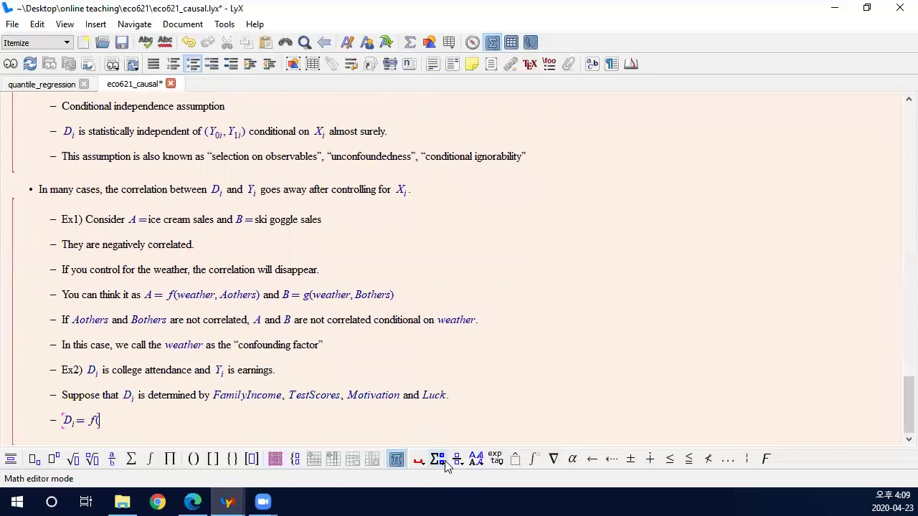
pyautogui.write('F,T,M,L)')
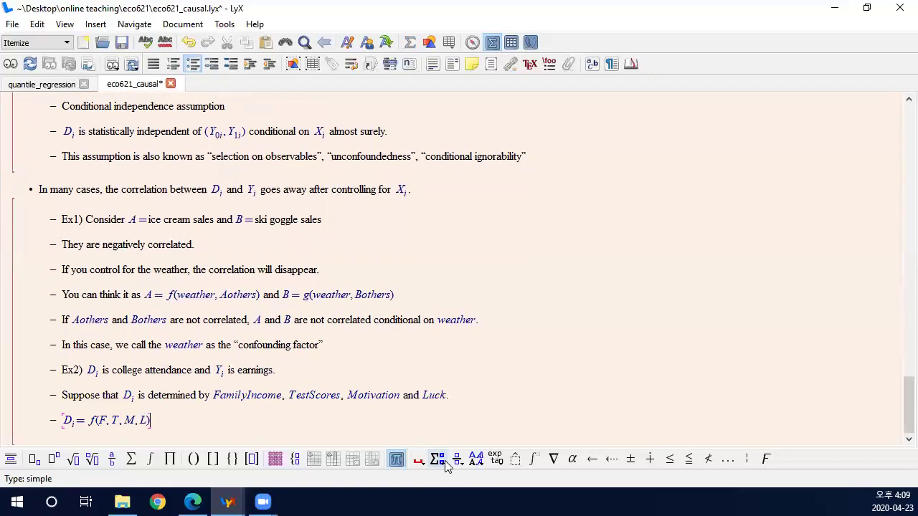
pyautogui.press('Right')
pyautogui.write('.')
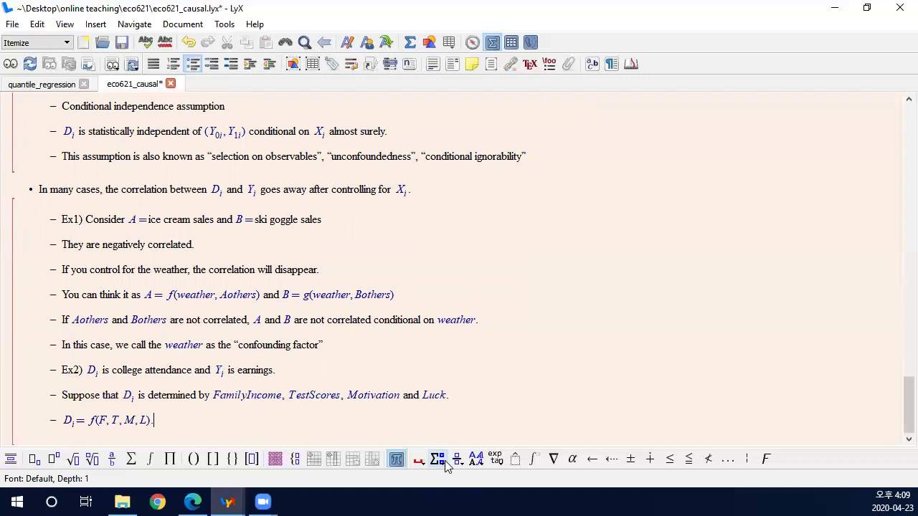
# - Add the sub-item 'We observe F and T, but cannot observe M and L.' with each variable in math
pyautogui.press('Return')
pyautogui.write('We observe')
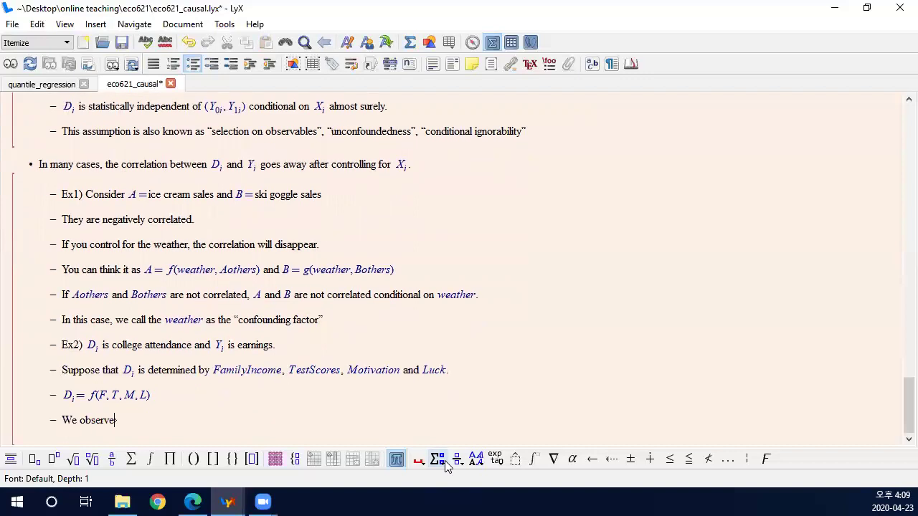
pyautogui.hotkey('ctrl', 'm')
pyautogui.write('F')
pyautogui.press('Right')
pyautogui.write('and')
pyautogui.hotkey('ctrl', 'm')
pyautogui.write('T')
pyautogui.press('Right')
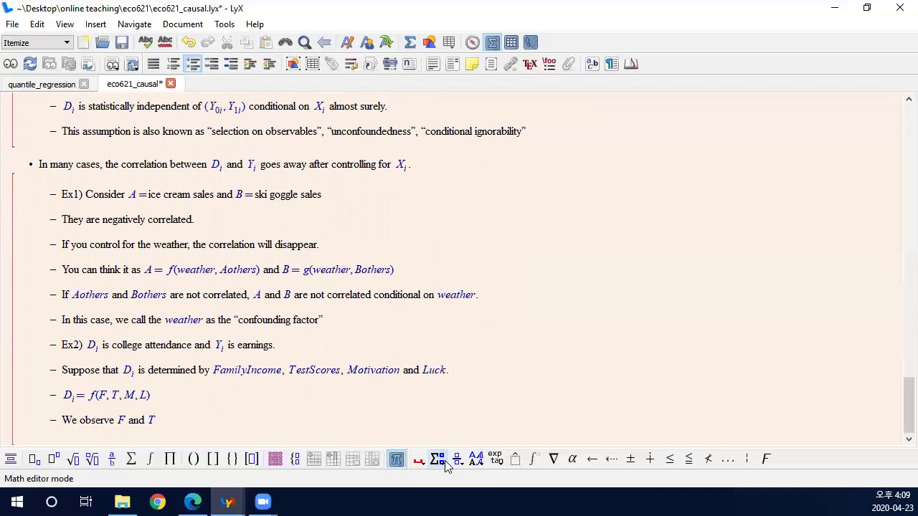
pyautogui.write(', but a')
pyautogui.press('BackSpace')
pyautogui.write('cannot observe')
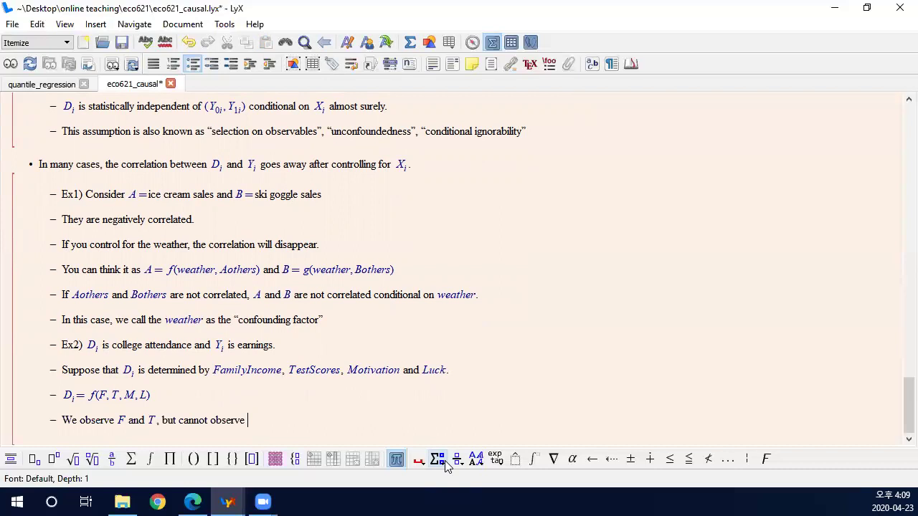
pyautogui.hotkey('ctrl', 'm')
pyautogui.write('M')
pyautogui.press('Right')
pyautogui.write('and')
pyautogui.hotkey('ctrl', 'm')
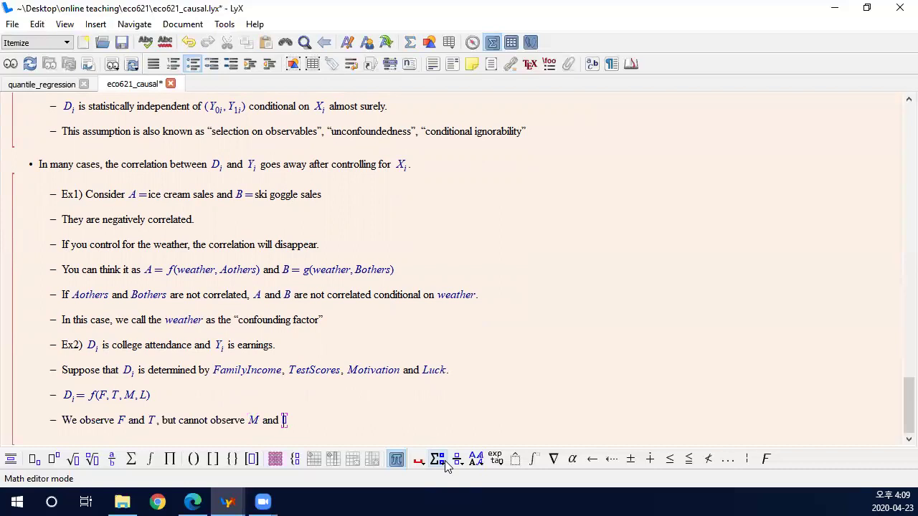
pyautogui.write('L')
pyautogui.press('Right')
pyautogui.write('.')
# - Add the sub-item 'Assume that L is independent of everything else.' with L as inline math
pyautogui.press('Return')
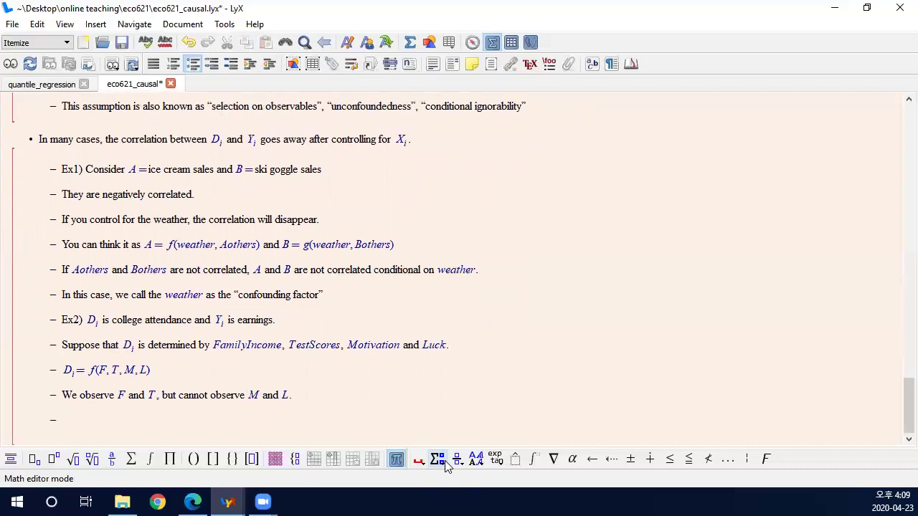
pyautogui.write('If')
pyautogui.hotkey('ctrl', 'm')
pyautogui.write('M')
pyautogui.press('Right')
pyautogui.write('was obs')
pyautogui.press('BackSpace')
pyautogui.press('BackSpace')
pyautogui.press('BackSpace')
pyautogui.press('BackSpace')
pyautogui.press('BackSpace')
pyautogui.press('BackSpace')
pyautogui.press('BackSpace')
pyautogui.press('BackSpace')
pyautogui.press('BackSpace')
pyautogui.press('BackSpace')
pyautogui.press('BackSpace')
pyautogui.press('BackSpace')
pyautogui.write('Assume that')
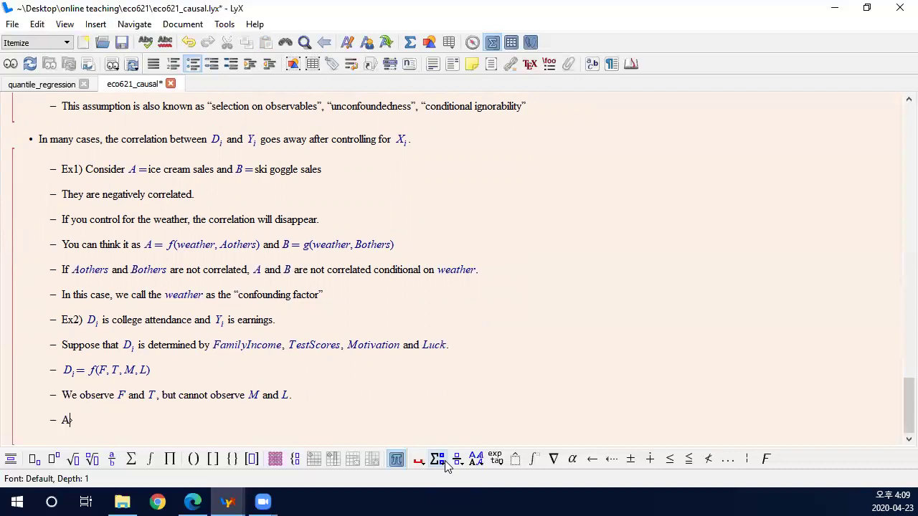
pyautogui.hotkey('ctrl', 'm')
pyautogui.write('L ')
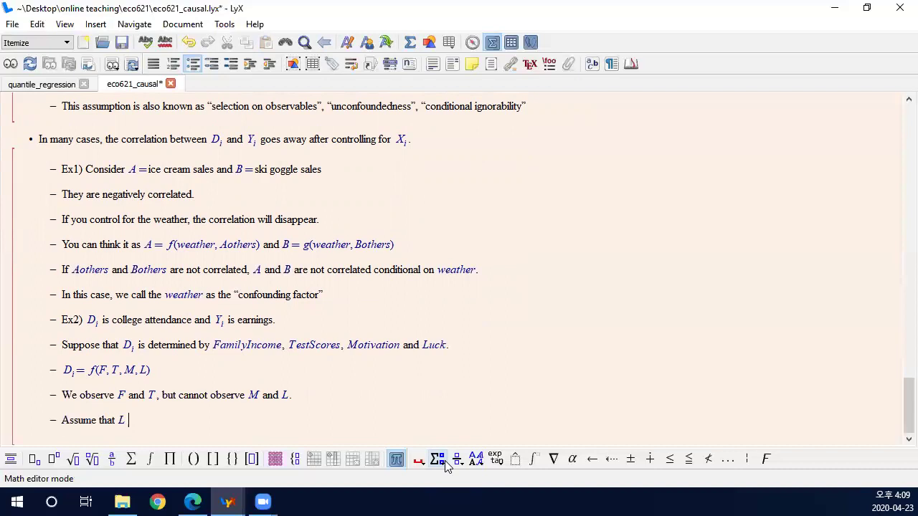
pyautogui.write('is independent of everything else')
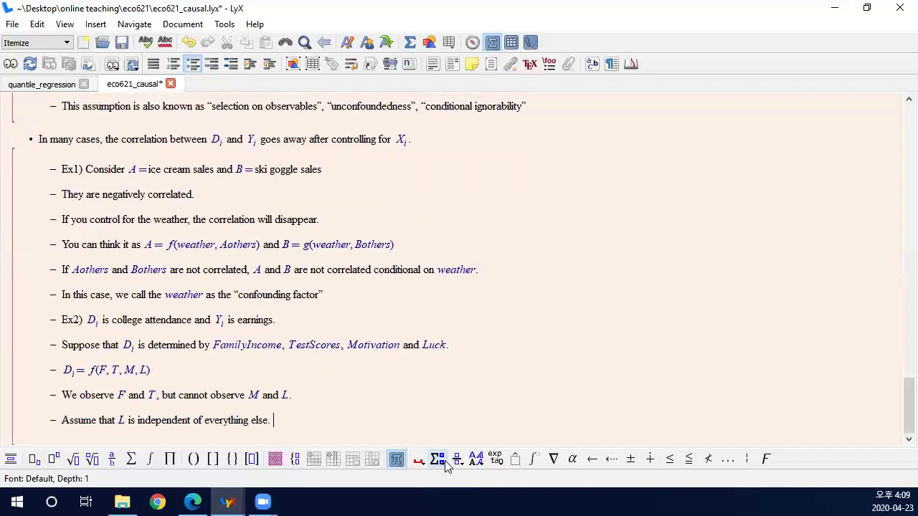
pyautogui.write('.')
# - Add 'If you observe M, then your decision D is selected based on observables and a pure random shock.'
pyautogui.press('Return')
pyautogui.write('If you observ')
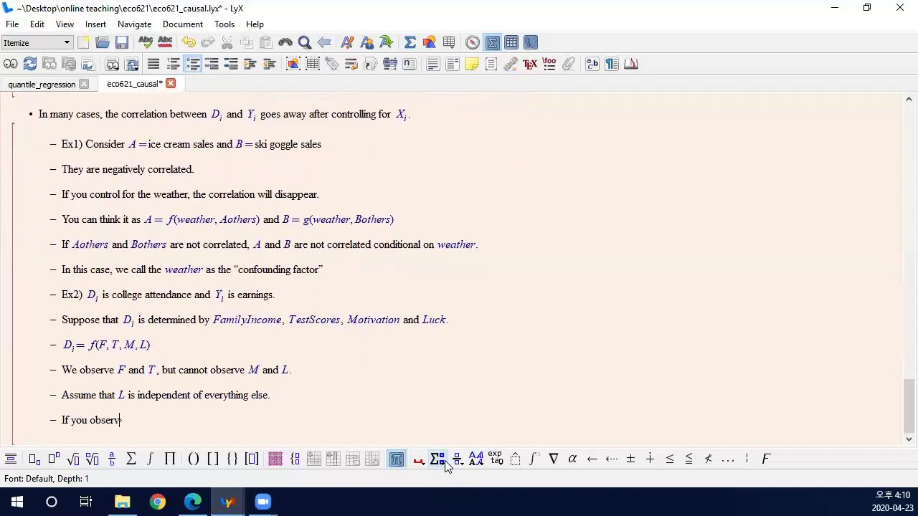
pyautogui.write('e')
pyautogui.hotkey('ctrl', 'm')
pyautogui.write('M')
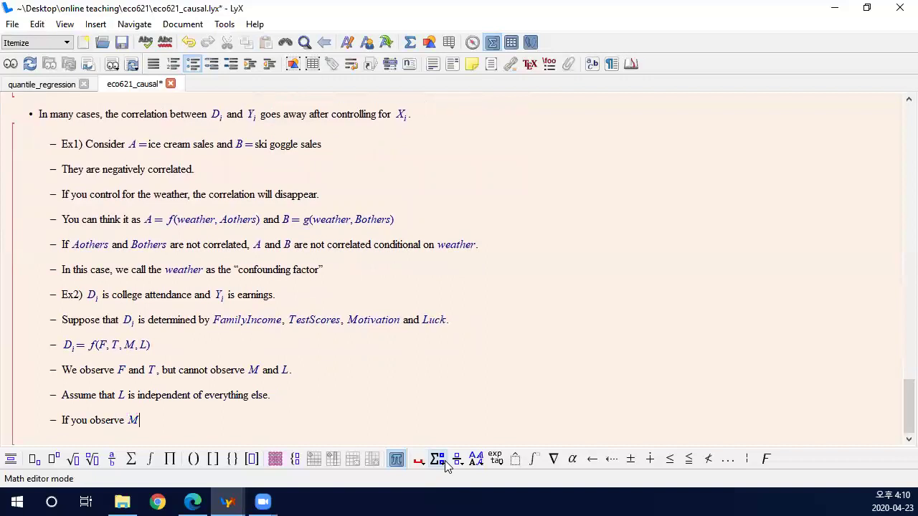
pyautogui.write(', then your decision')
pyautogui.hotkey('ctrl', 'm')
pyautogui.write('D')
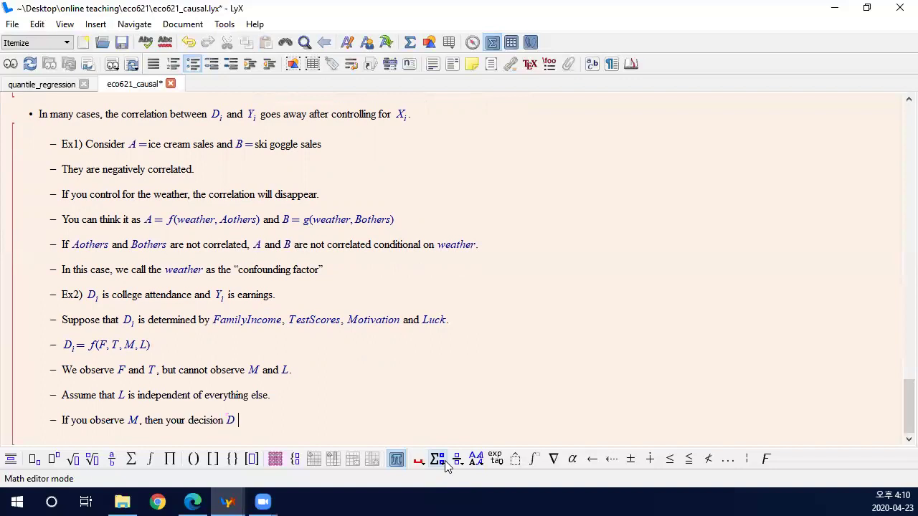
pyautogui.write(' is selected based on ')
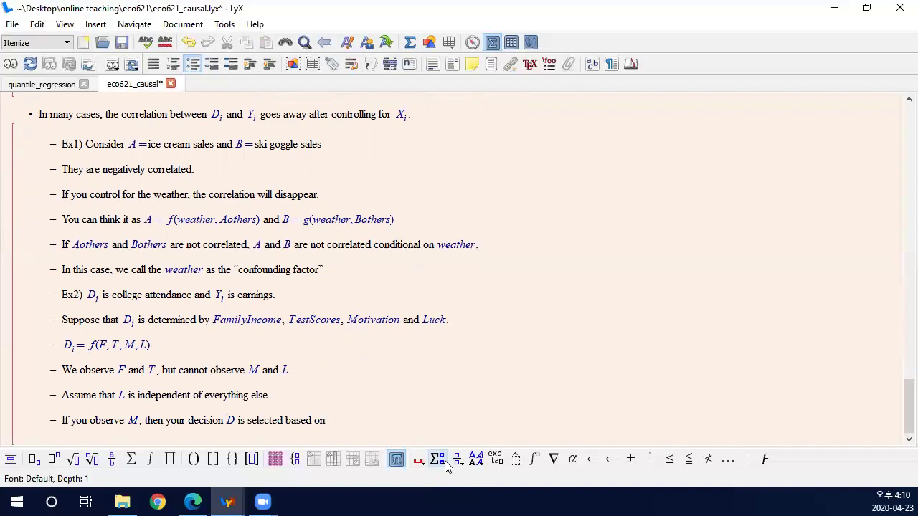
pyautogui.write('observables and a pure random shock.')
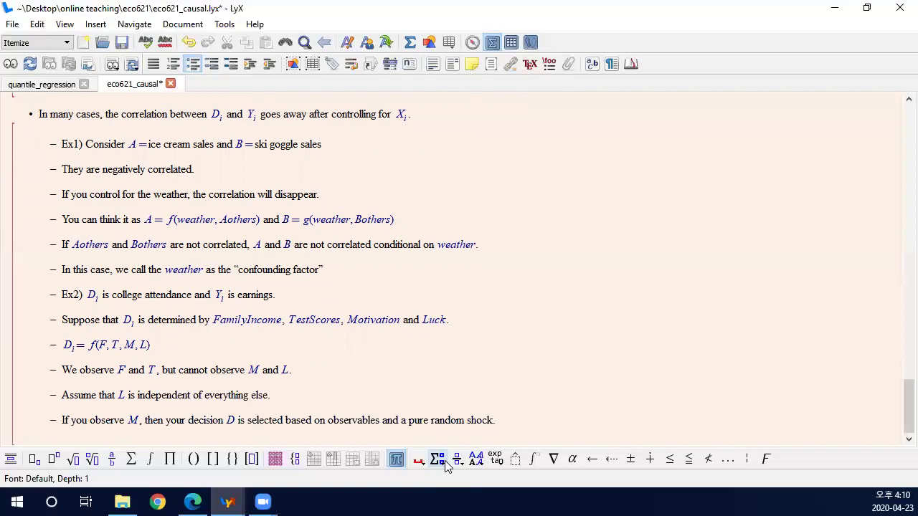
# - Add the sub-item 'So we call this assumption as "selection on observables"' and start another
pyautogui.press('Return')
pyautogui.write('So we ')
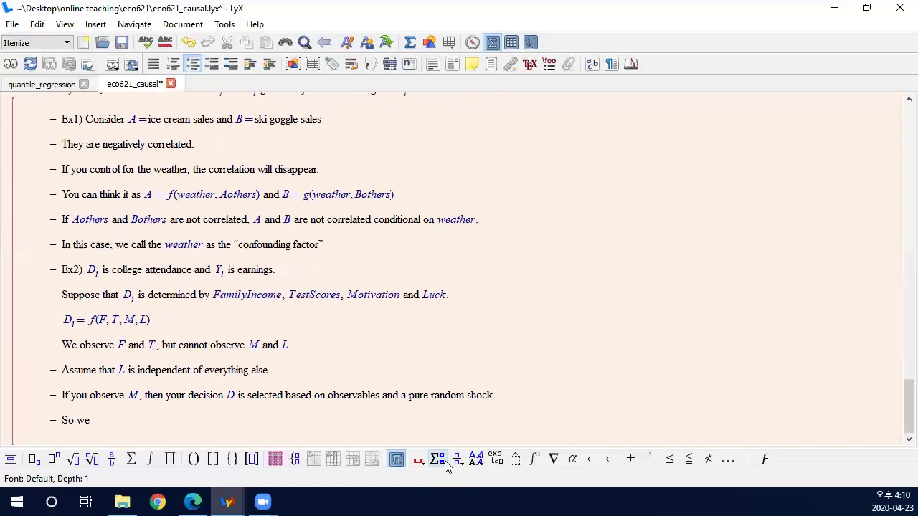
pyautogui.write('call this assumptio')
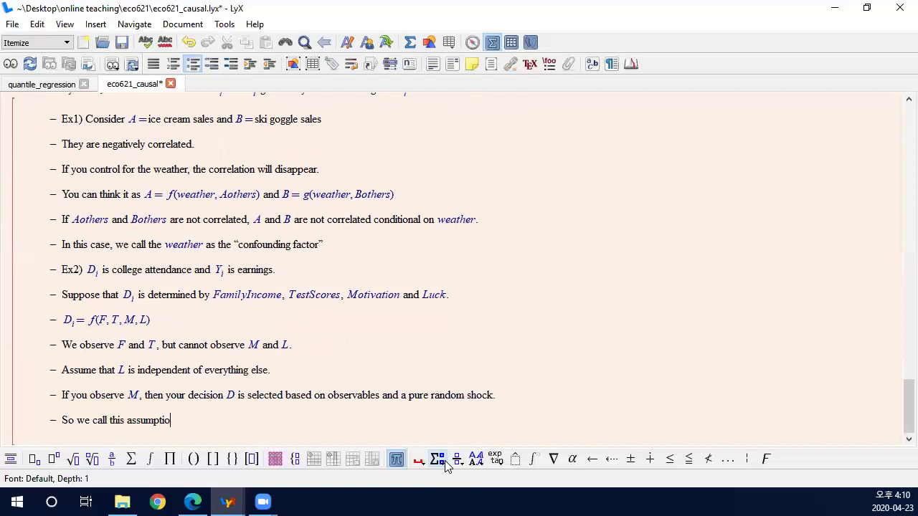
pyautogui.write('n as "selection on observables"')
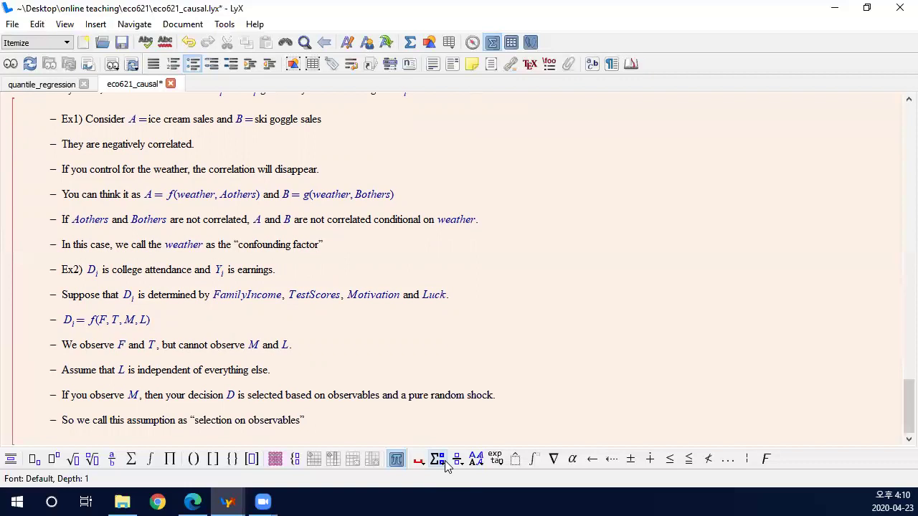
pyautogui.press('Return')
# - Type 'However, we usually do not observe M and it is correlated with the potential earnings' with M in math
pyautogui.write('Howeve')
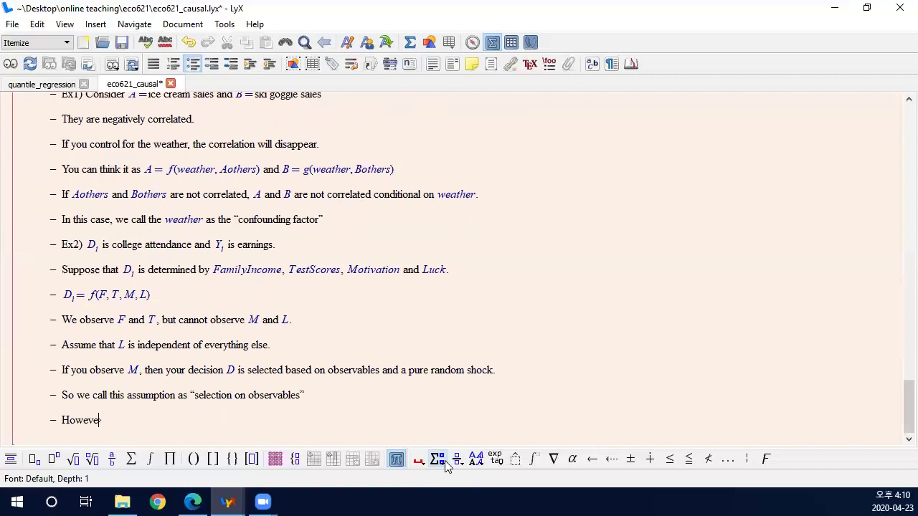
pyautogui.write('r, we usually do not observ')
pyautogui.write('e')
pyautogui.hotkey('ctrl', 'm')
pyautogui.write('m')
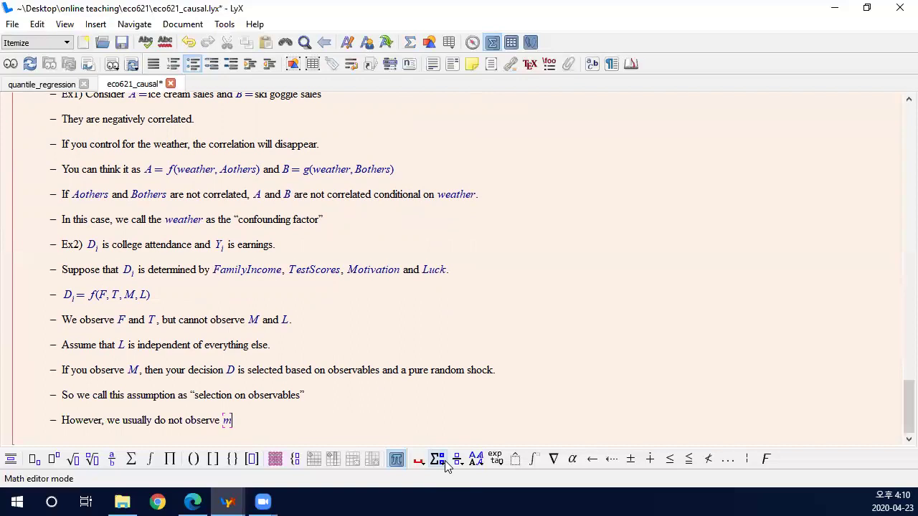
pyautogui.hotkey('shift', 'Left')
pyautogui.press('BackSpace')
pyautogui.write('M')
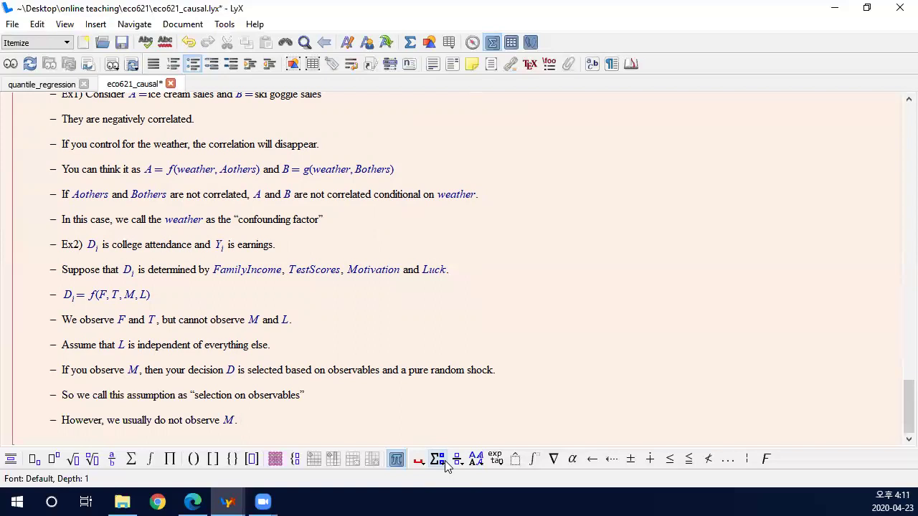
pyautogui.write('and it is correlated with the po')
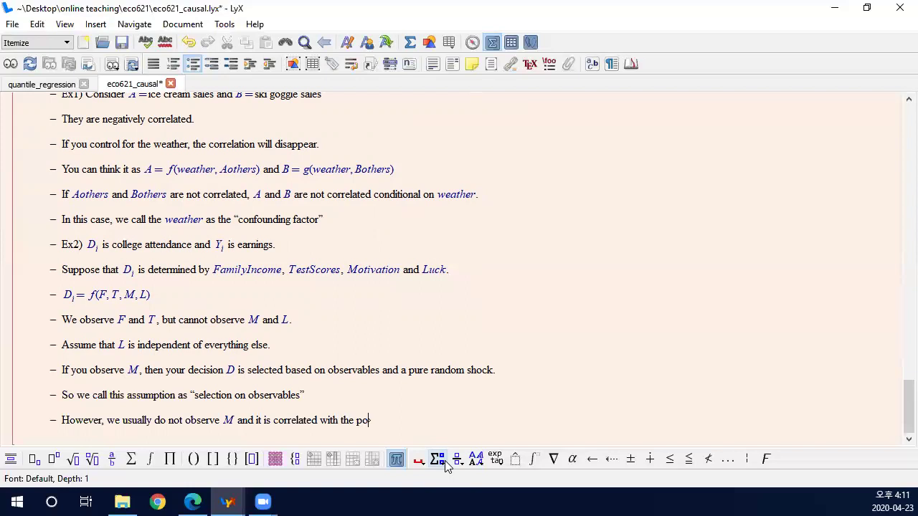
pyautogui.write('tential earnings.')
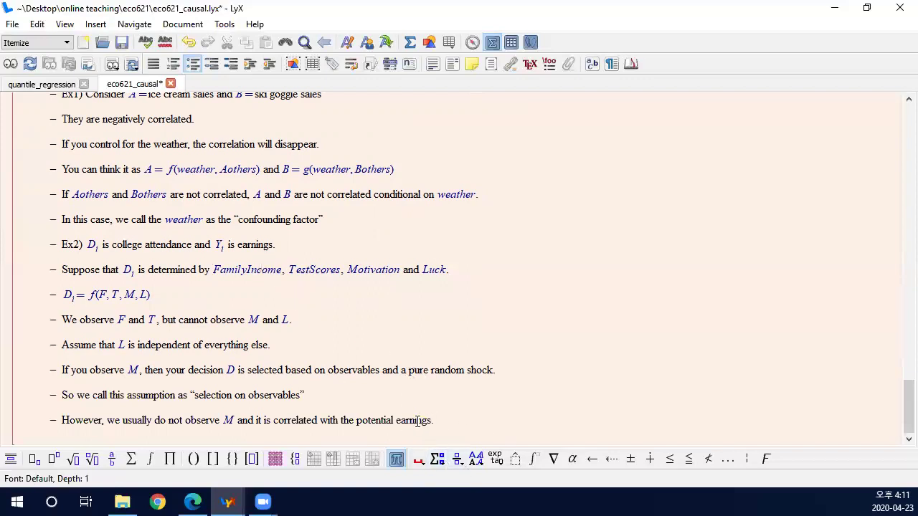
# - Look over the weather and Ex2 example blocks, then place the cursor at the end of the last sub-item
pyautogui.scroll(1, 301, 320)
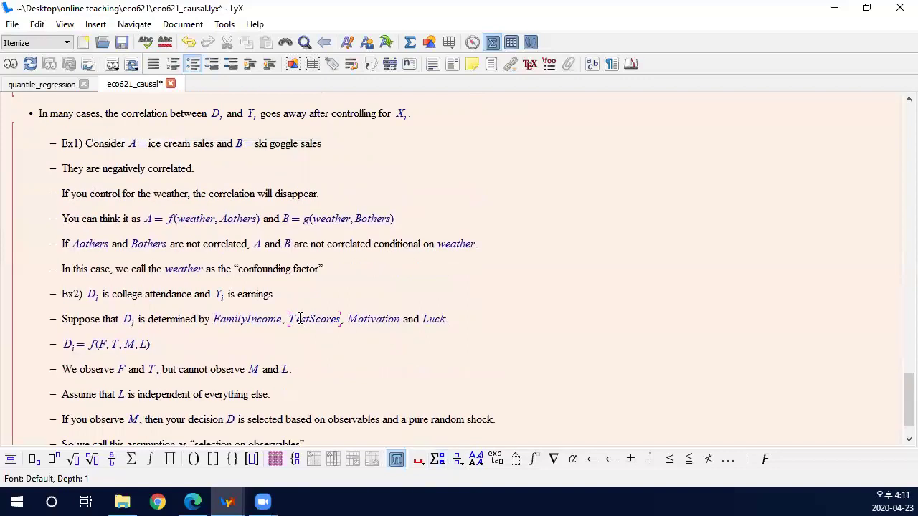
pyautogui.scroll(3, 301, 320)
pyautogui.scroll(-4, 298, 319)
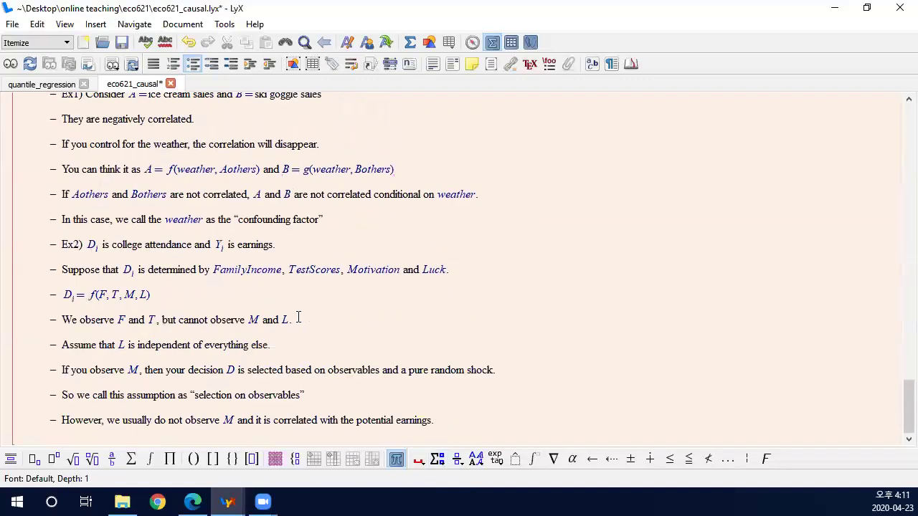
pyautogui.scroll(2, 307, 319)
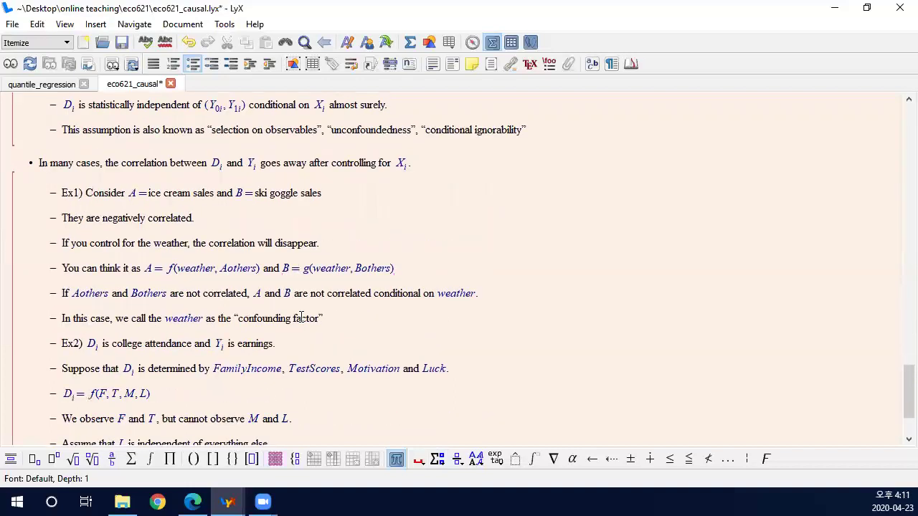
pyautogui.moveTo(40, 162); pyautogui.dragTo(487, 321)
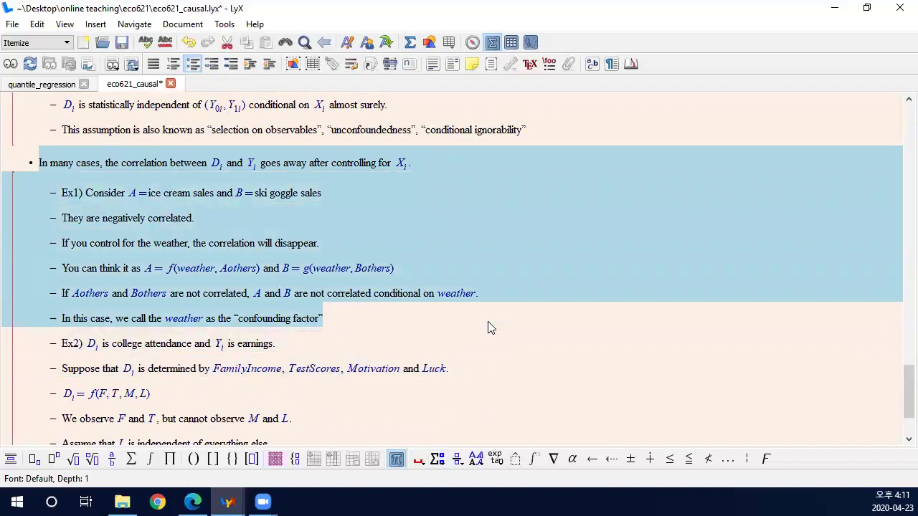
pyautogui.click(438, 320)
pyautogui.scroll(-2, 329, 306)
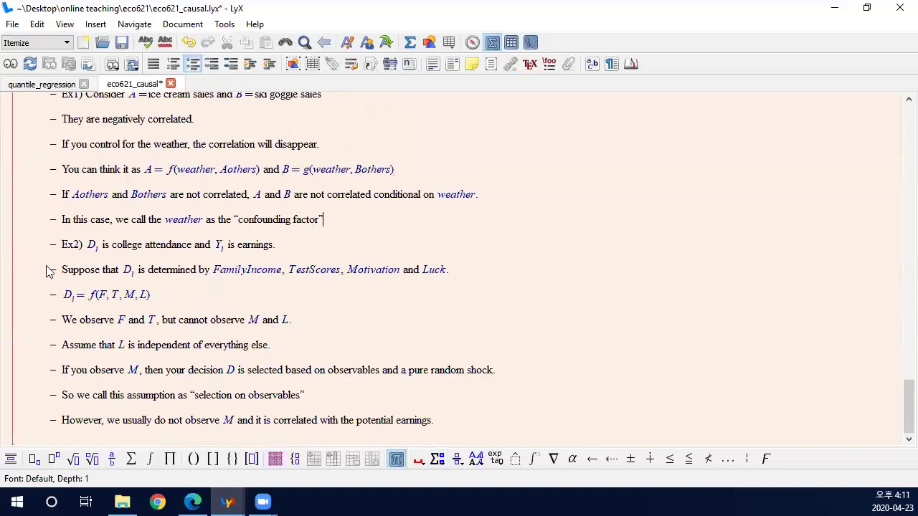
pyautogui.moveTo(63, 247); pyautogui.dragTo(519, 428)
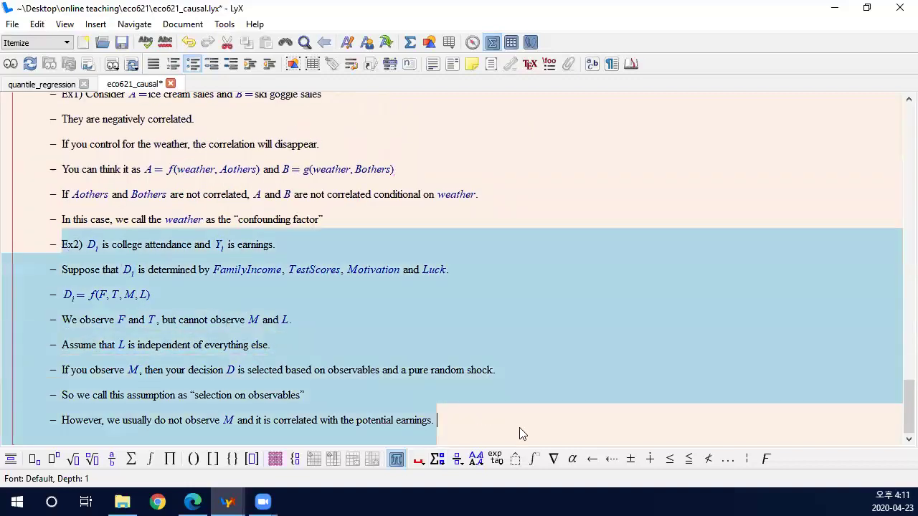
pyautogui.click(317, 420)
pyautogui.moveTo(62, 244); pyautogui.dragTo(508, 432)
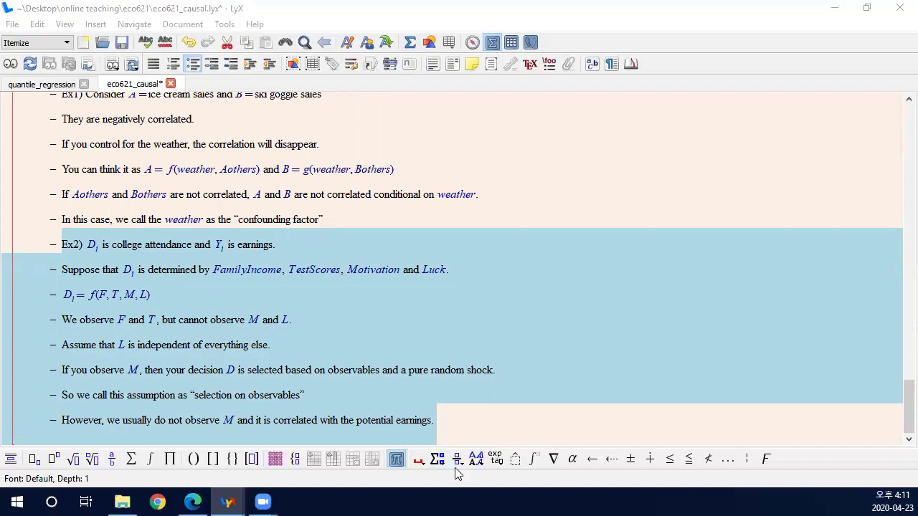
pyautogui.click(461, 423)
# - Add the bullet 'If the CIA holds' with a display equation E[Y_1i|D_i=1,X_i]=E[Y_1i|X_i]
pyautogui.press('Return')
pyautogui.press('Return')
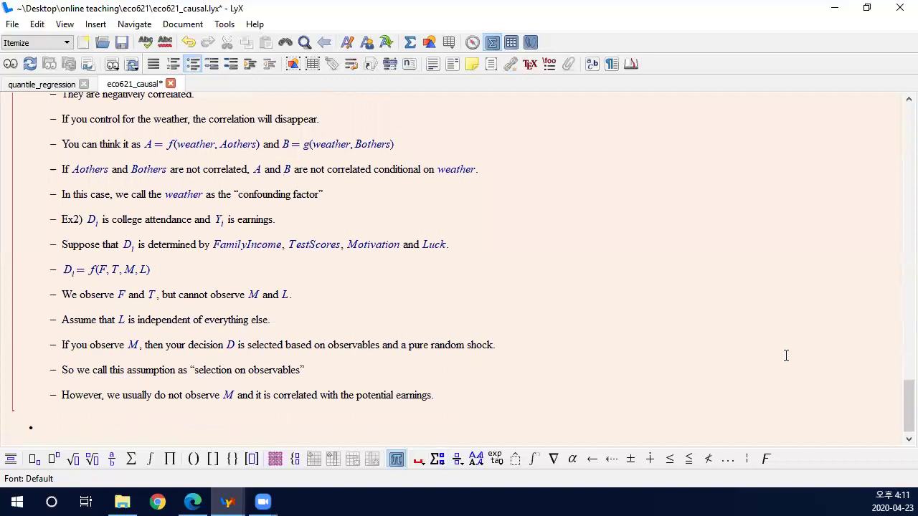
pyautogui.write('If the CIA holds,')
pyautogui.hotkey('ctrl', 'shift', 'm')
pyautogui.write('E[Y_1i')
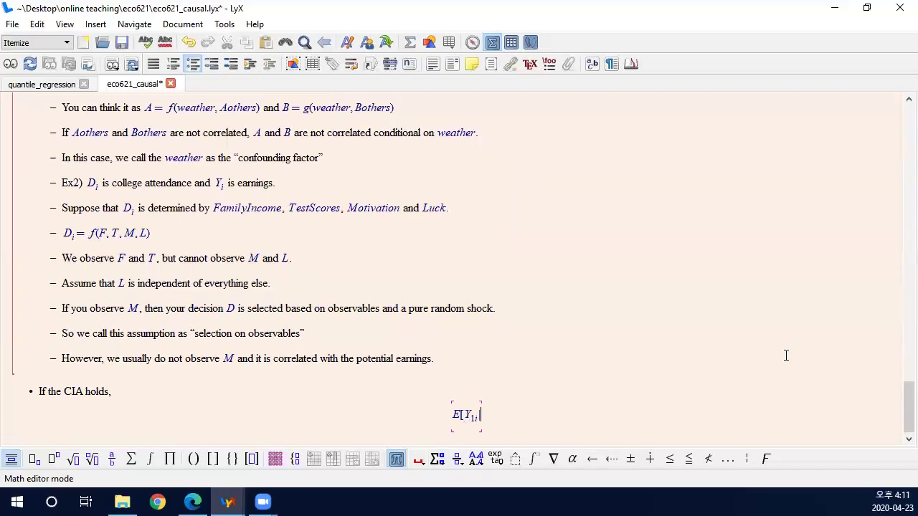
pyautogui.press('Right')
pyautogui.write('|D_i')
pyautogui.press('Right')
pyautogui.write('=1,X_i')
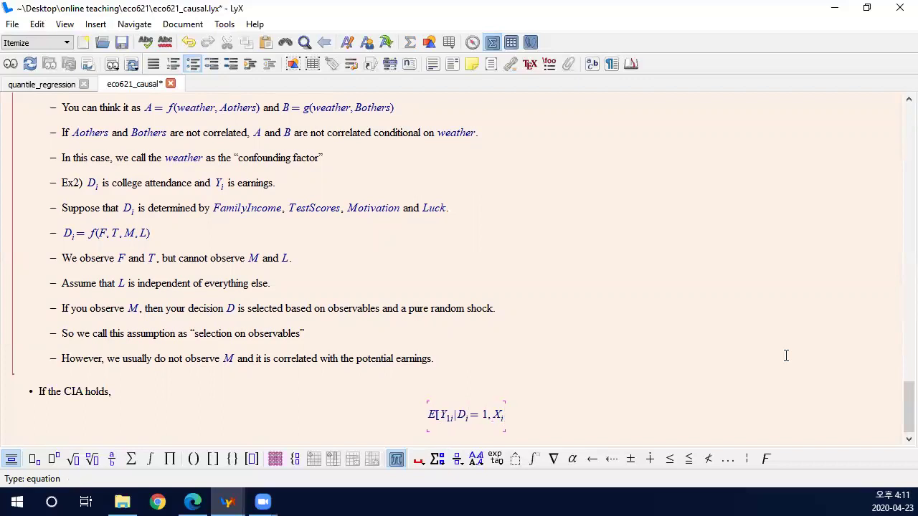
pyautogui.press('Right')
pyautogui.write(']=E')
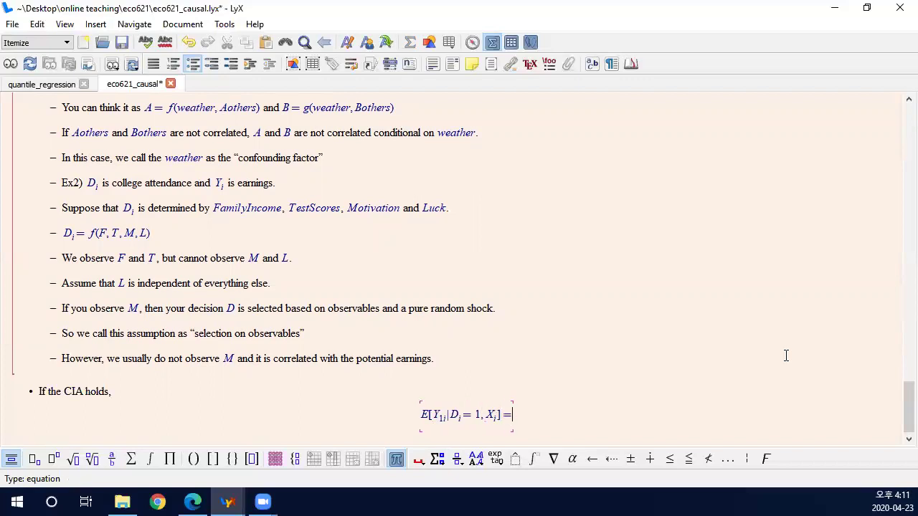
pyautogui.write('[Y_1i')
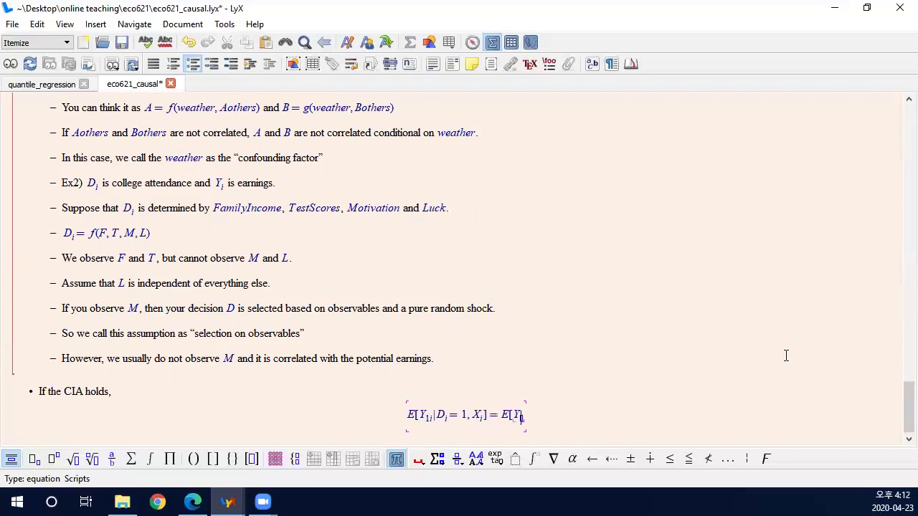
pyautogui.press('Right')
pyautogui.write('|X_i')
pyautogui.press('Right')
pyautogui.write(']')
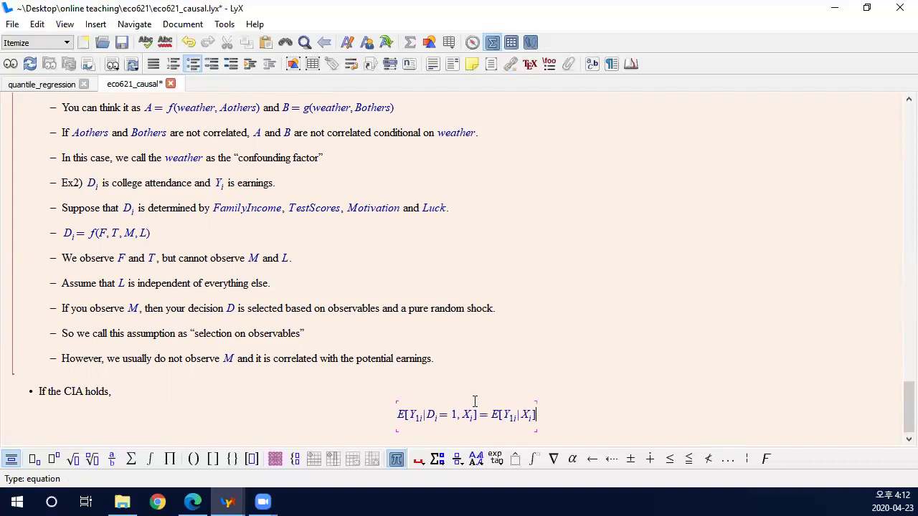
# - Move the D_i=1 condition so the equation reads E[Y_1i|X_i]=E[Y_1i|D_i=1,X_i]
pyautogui.click(440, 422)
pyautogui.press('Delete')
pyautogui.press('Delete')
pyautogui.press('Right')
pyautogui.press('Right')
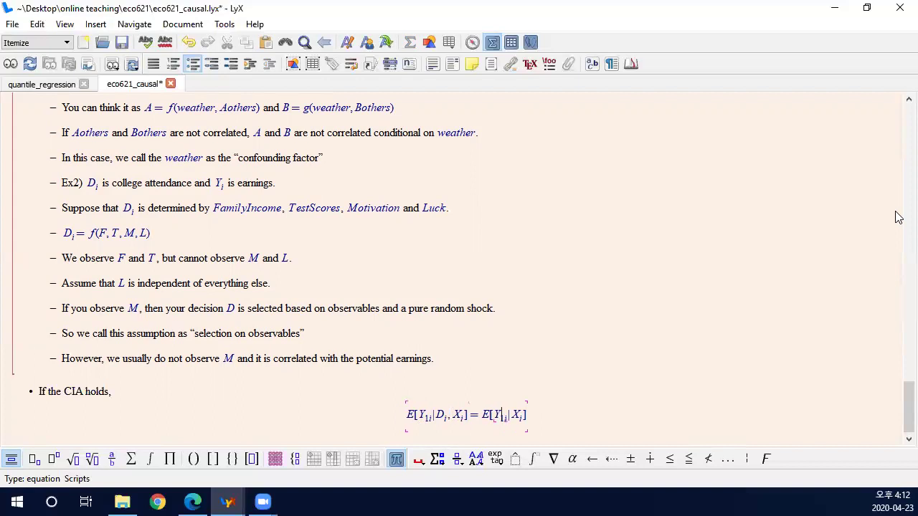
pyautogui.press('Left')
pyautogui.press('Left')
pyautogui.press('Left')
pyautogui.press('Left')
pyautogui.press('Left')
pyautogui.press('Left')
pyautogui.press('Left')
pyautogui.write('=1')
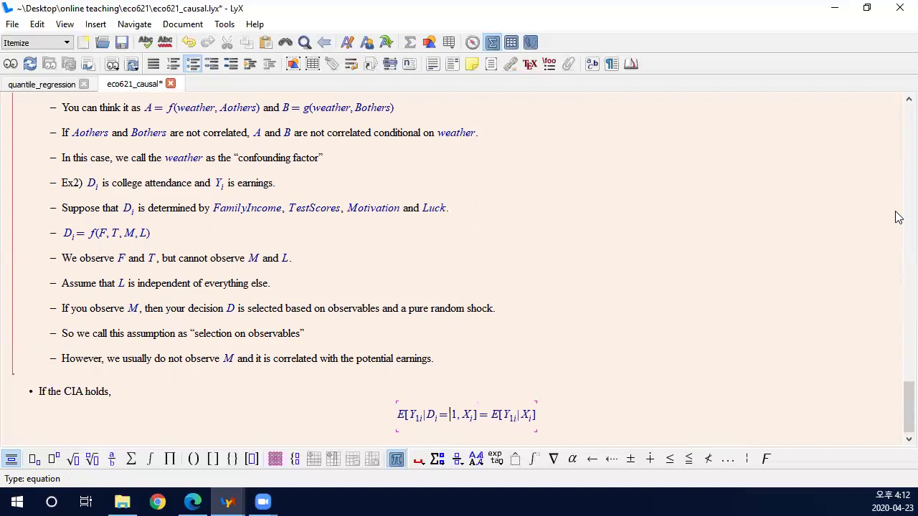
pyautogui.press('Right')
pyautogui.press('Right')
pyautogui.moveTo(429, 414); pyautogui.dragTo(460, 416)
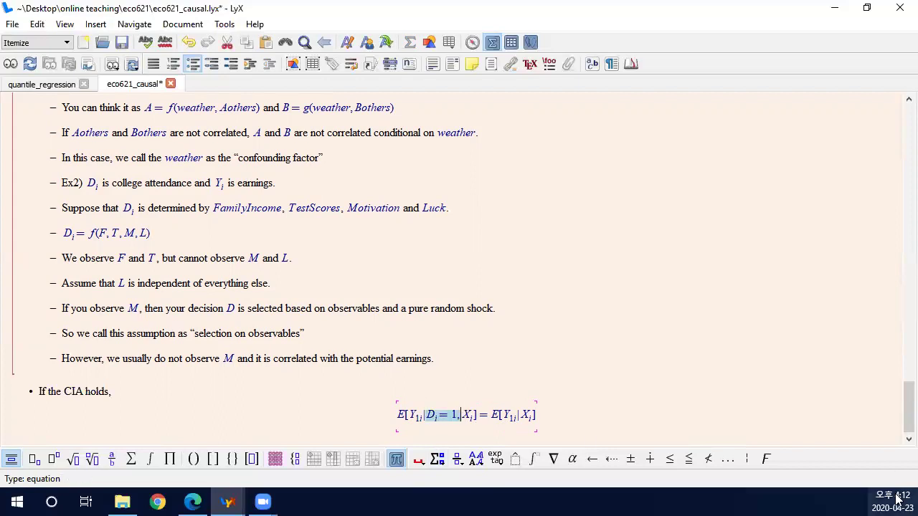
pyautogui.hotkey('ctrl', 'x')
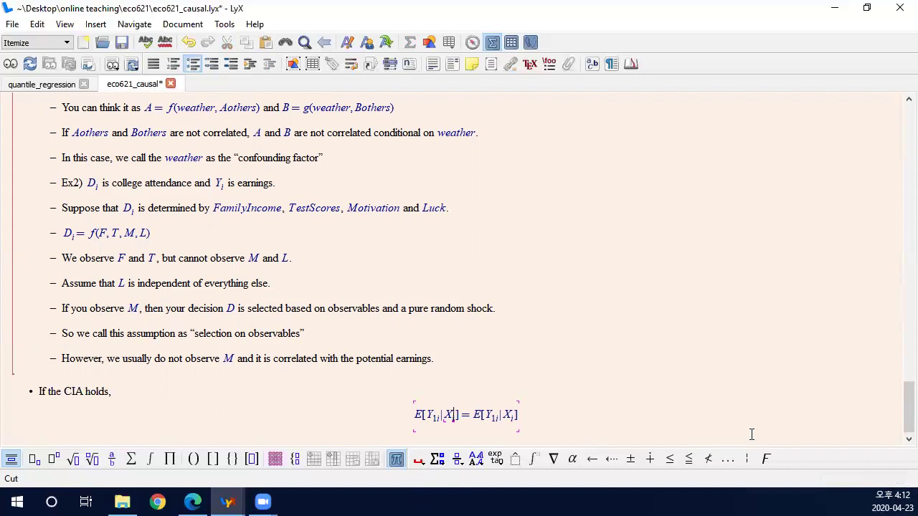
pyautogui.hotkey('ctrl', 'v')
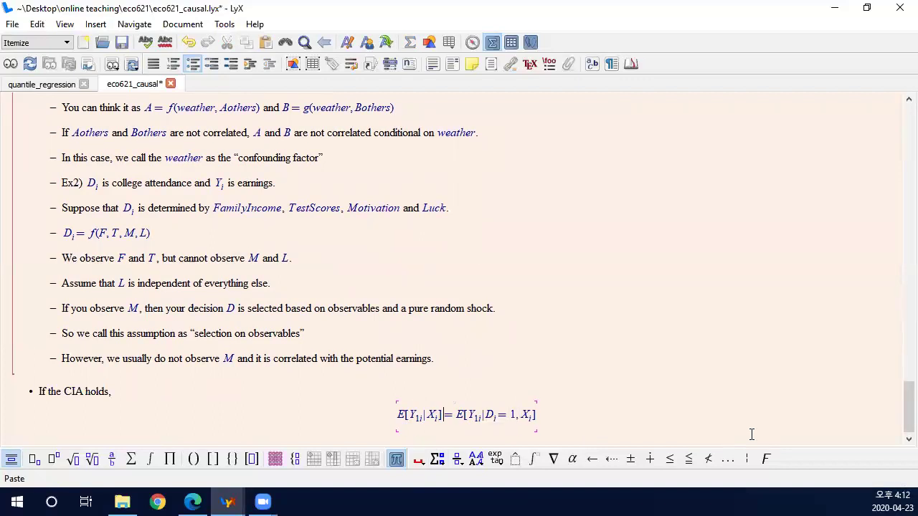
pyautogui.press('Right')
pyautogui.press('Right')
pyautogui.press('Right')
pyautogui.press('Right')
pyautogui.press('Right')
pyautogui.press('Right')
pyautogui.press('Right')
pyautogui.press('Right')
pyautogui.press('Right')
pyautogui.press('Right')
pyautogui.press('Right')
pyautogui.press('Right')
pyautogui.press('Right')
pyautogui.press('Right')
# - Append =E[Y_1i|D_i=0,X_i] to the equation and add a second aligned row
pyautogui.write('=E[Y_1i')
pyautogui.press('Right')
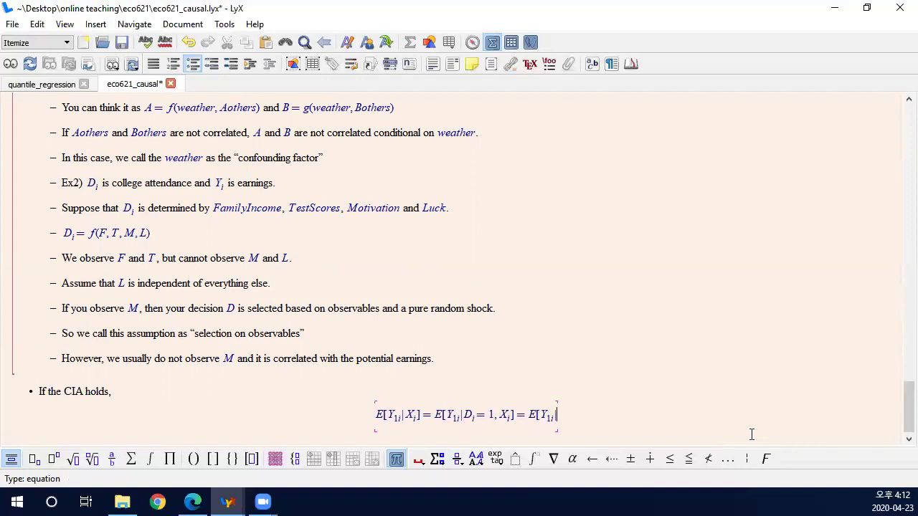
pyautogui.write('|D_i')
pyautogui.press('Right')
pyautogui.write('=0,X_i')
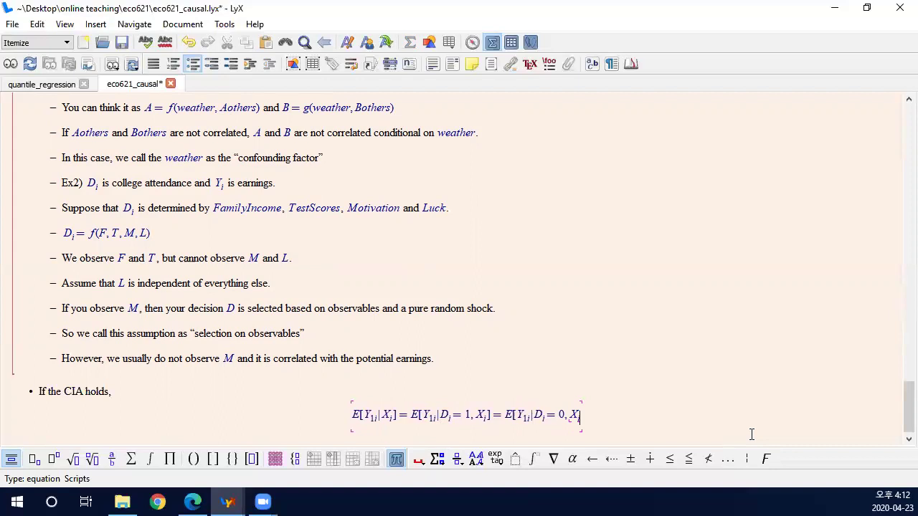
pyautogui.press('Right')
pyautogui.write(']')
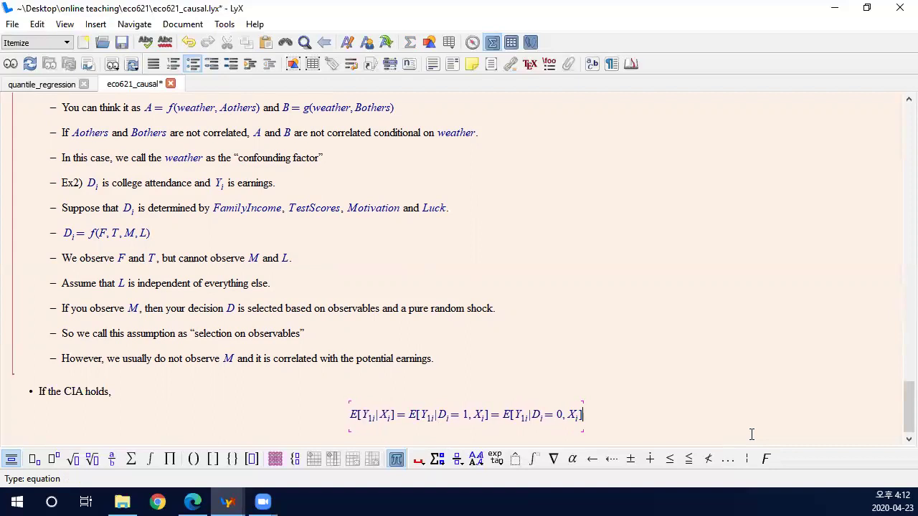
pyautogui.hotkey('ctrl', 'Return')
# - Enter E[Y_0i|X_i] in the first column of the second aligned row
pyautogui.write('E')
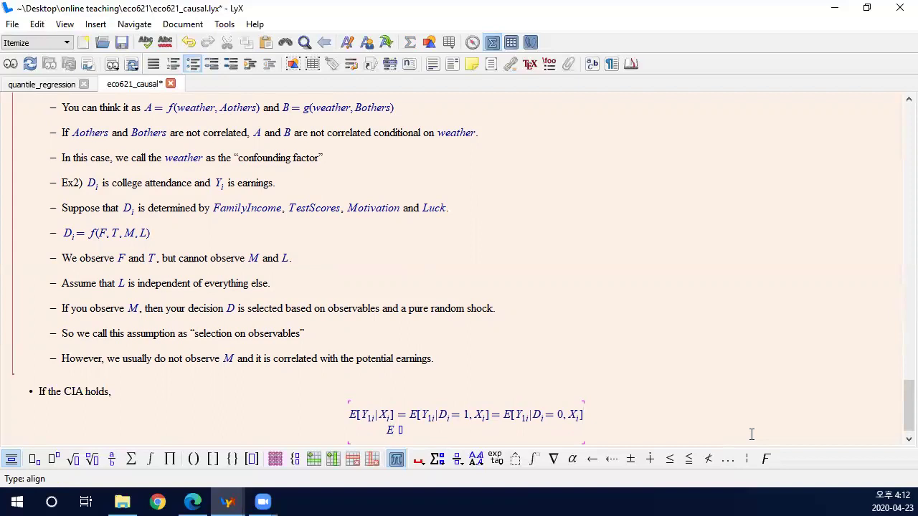
pyautogui.write('[Y_0i')
pyautogui.press('Right')
pyautogui.write('|X_i')
pyautogui.press('Right')
pyautogui.write(']')
pyautogui.press('Tab')
# - Add = E[Y_0i|D_i=1,X_i] in the next aligned column
pyautogui.write('=E[Y_0i')
pyautogui.press('Right')
pyautogui.write('|D_i')
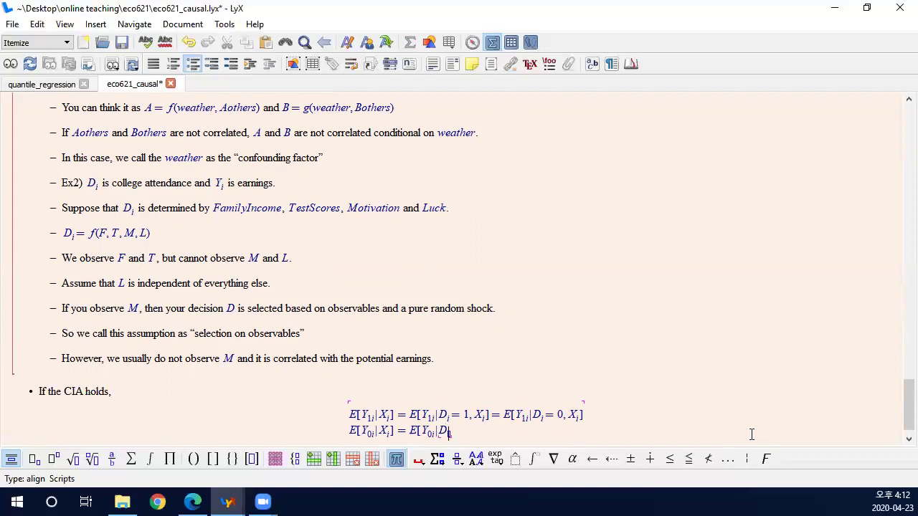
pyautogui.press('Right')
pyautogui.write('=1,X_i')
pyautogui.press('Right')
# - Complete the row with = E[Y_0i|D_i=0,X_i] and leave the equation
pyautogui.write('] = E[Y_{0i')
pyautogui.press('Right')
pyautogui.write('|D_i')
pyautogui.press('Right')
pyautogui.write('=0,X_i')
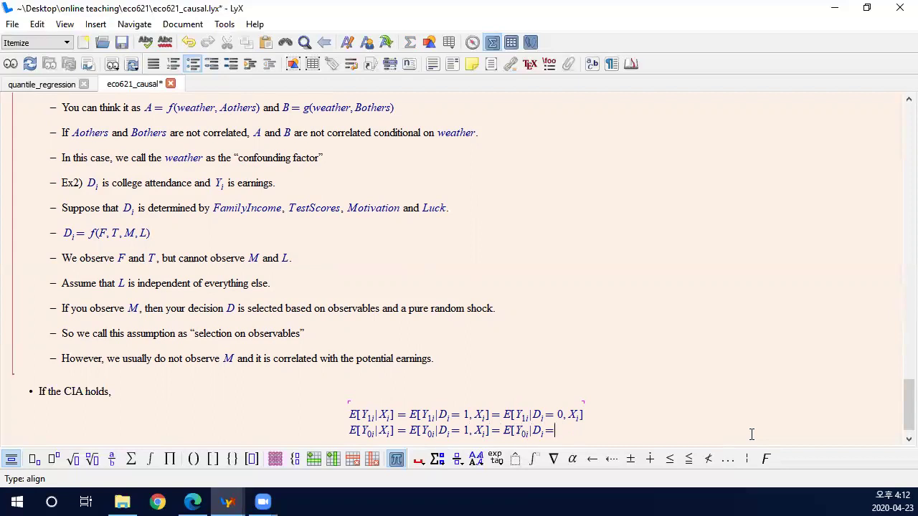
pyautogui.press('Right')
pyautogui.write(']')
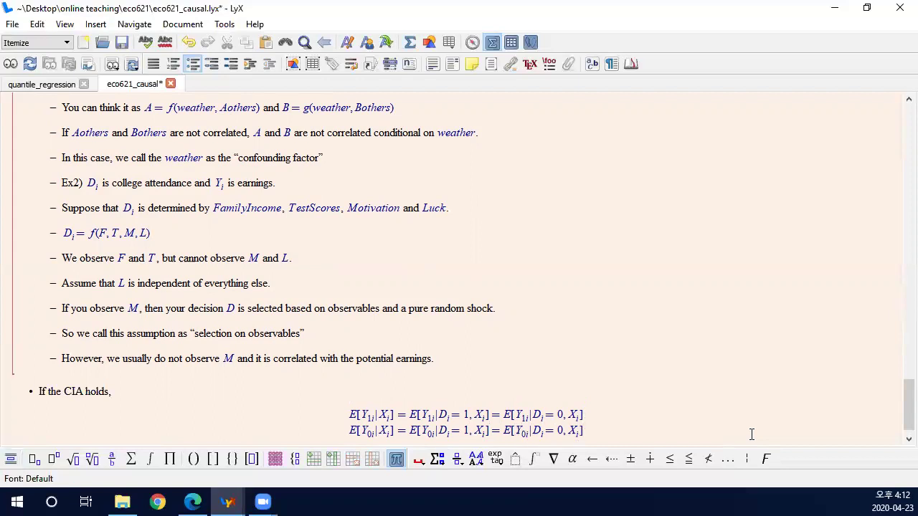
pyautogui.scroll(-1, 570, 409)
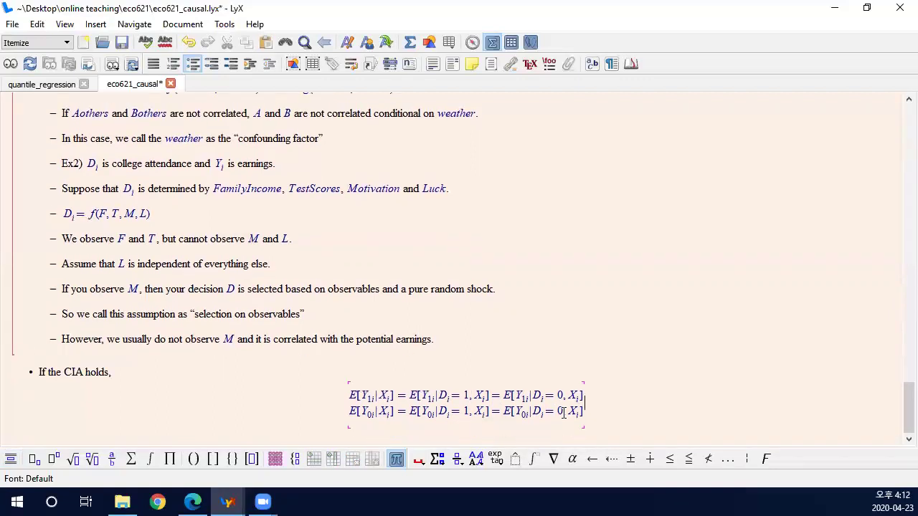
pyautogui.scroll(3, 564, 414)
pyautogui.scroll(-3, 563, 405)
pyautogui.click(675, 427)
# - Add a bullet below the equations: 'For the CIA assumption to hold, you have to include as many covariates as possible.'
pyautogui.press('Return')
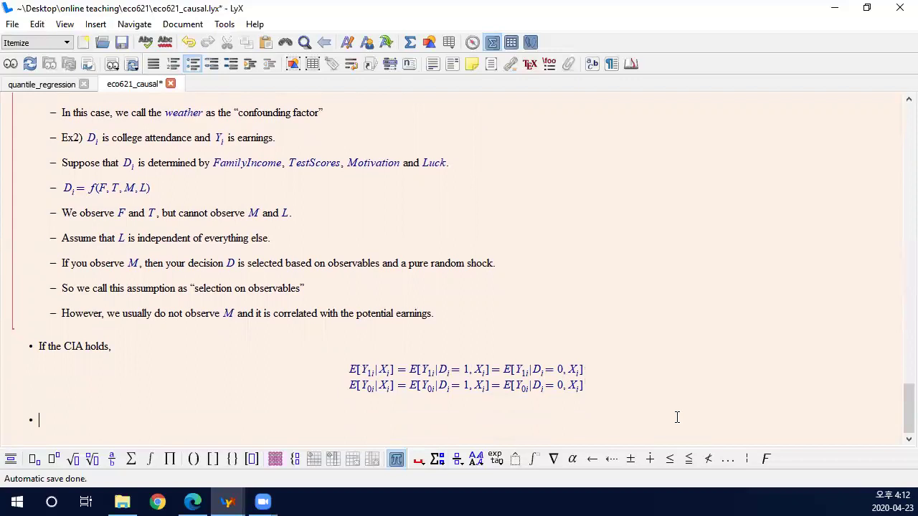
pyautogui.write('For the ')
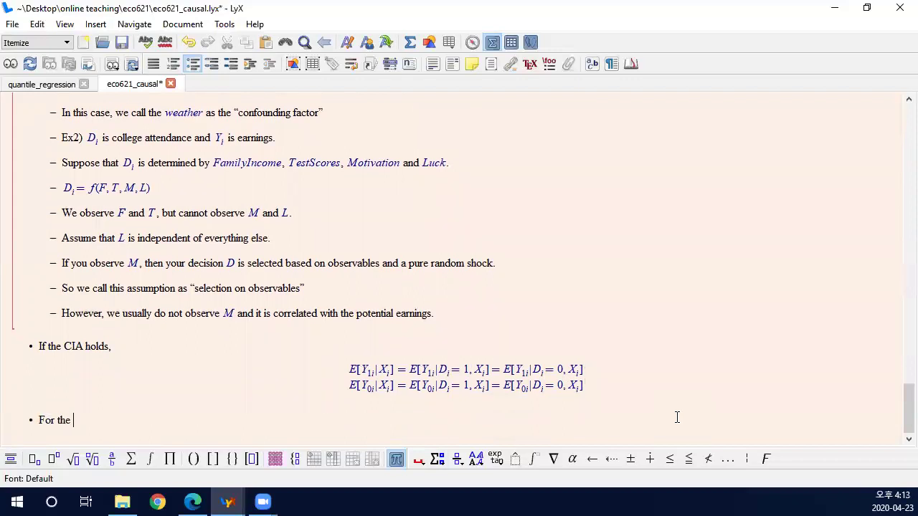
pyautogui.write('CIA assumption to hold, ')
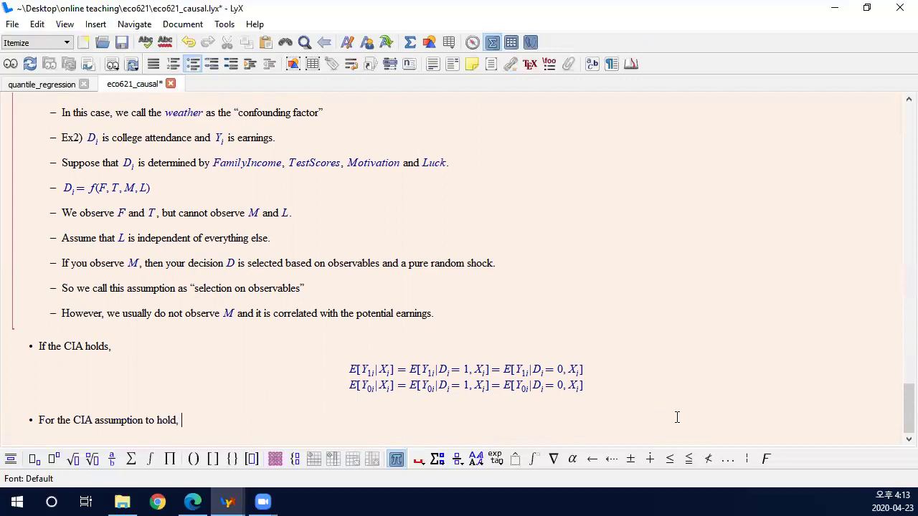
pyautogui.write('you have to include as many co')
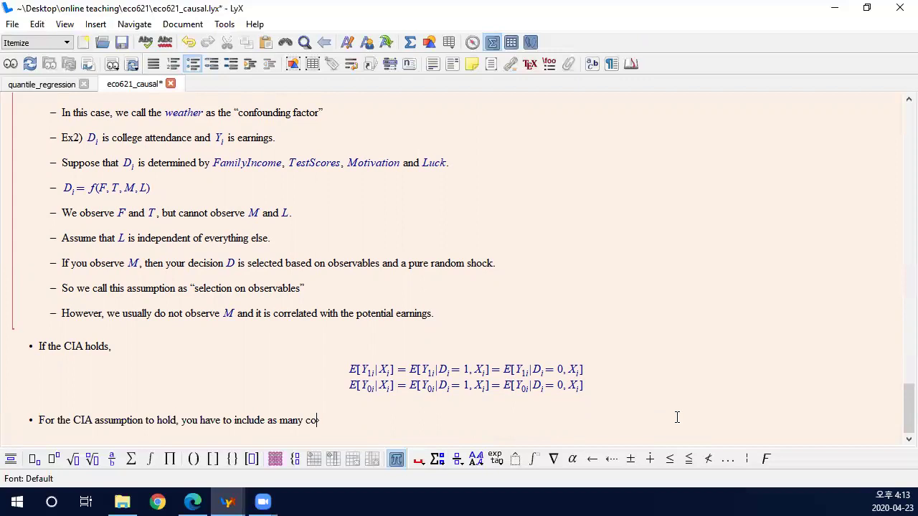
pyautogui.write('variates as possible.')
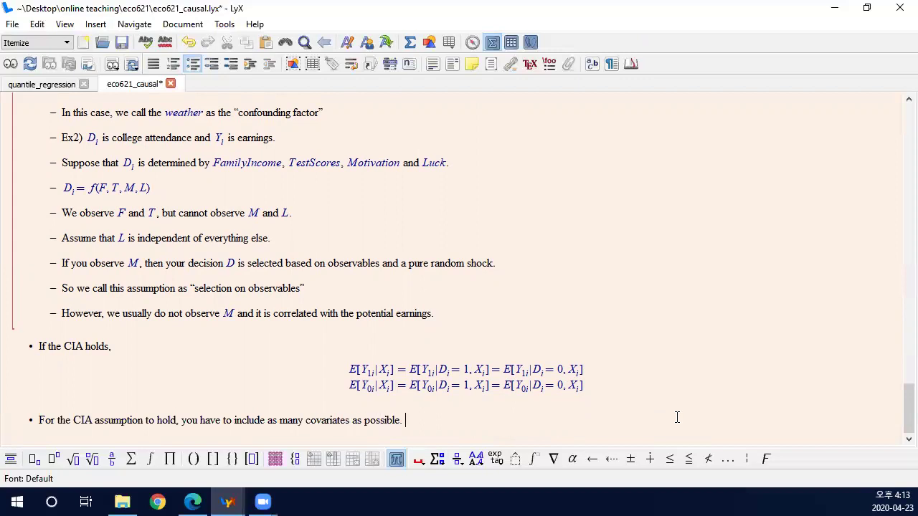